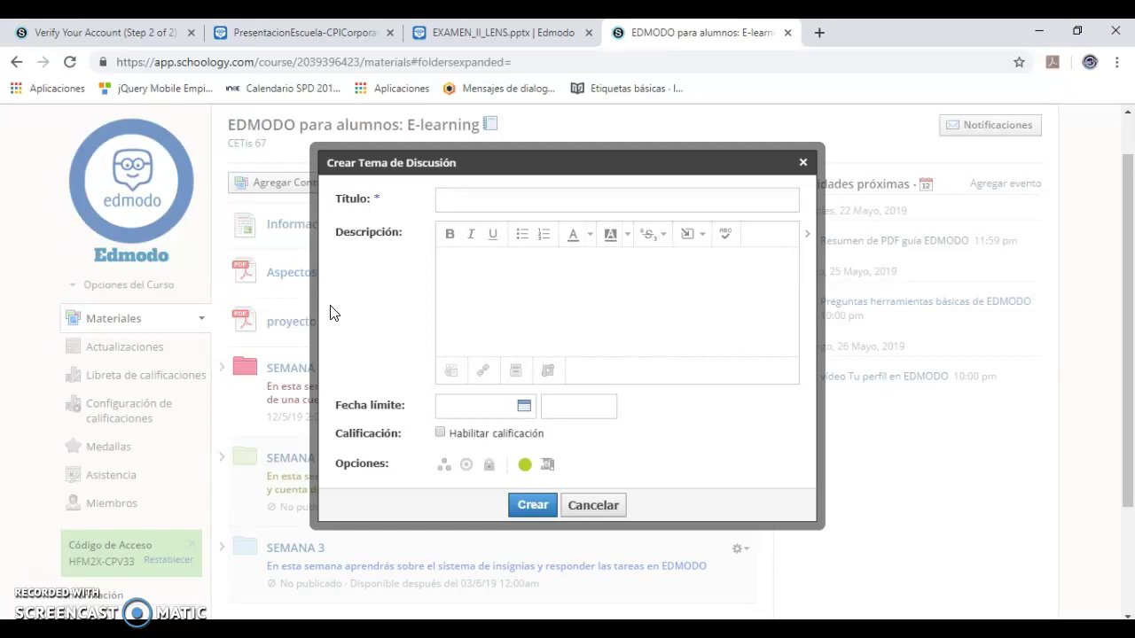
# - Title the topic 'Foro de dudas sobre evaluación', dismissing the autofill suggestion and fixing the mistyped word
pyautogui.press('Down')
pyautogui.press('BackSpace')
pyautogui.write('dudas generale sobre')
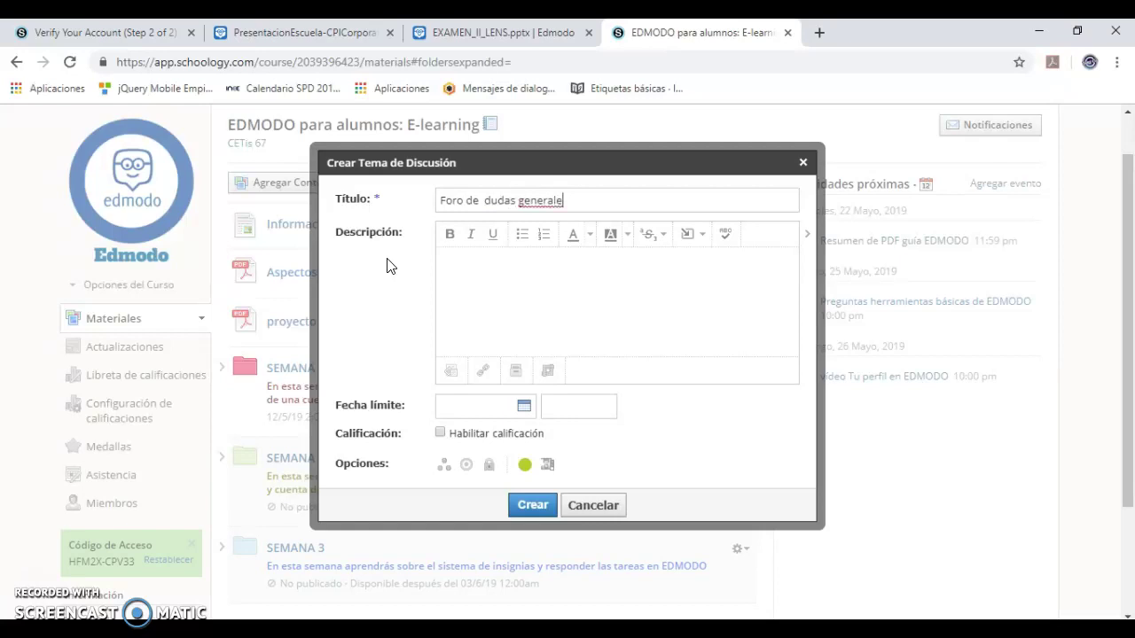
pyautogui.press('BackSpace')
pyautogui.press('BackSpace')
pyautogui.press('BackSpace')
pyautogui.press('BackSpace')
pyautogui.press('BackSpace')
pyautogui.press('BackSpace')
pyautogui.press('BackSpace')
pyautogui.press('BackSpace')
pyautogui.press('BackSpace')
pyautogui.press('BackSpace')
pyautogui.press('BackSpace')
pyautogui.press('BackSpace')
pyautogui.press('BackSpace')
pyautogui.press('BackSpace')
pyautogui.press('BackSpace')
pyautogui.write('sobre evaluación')
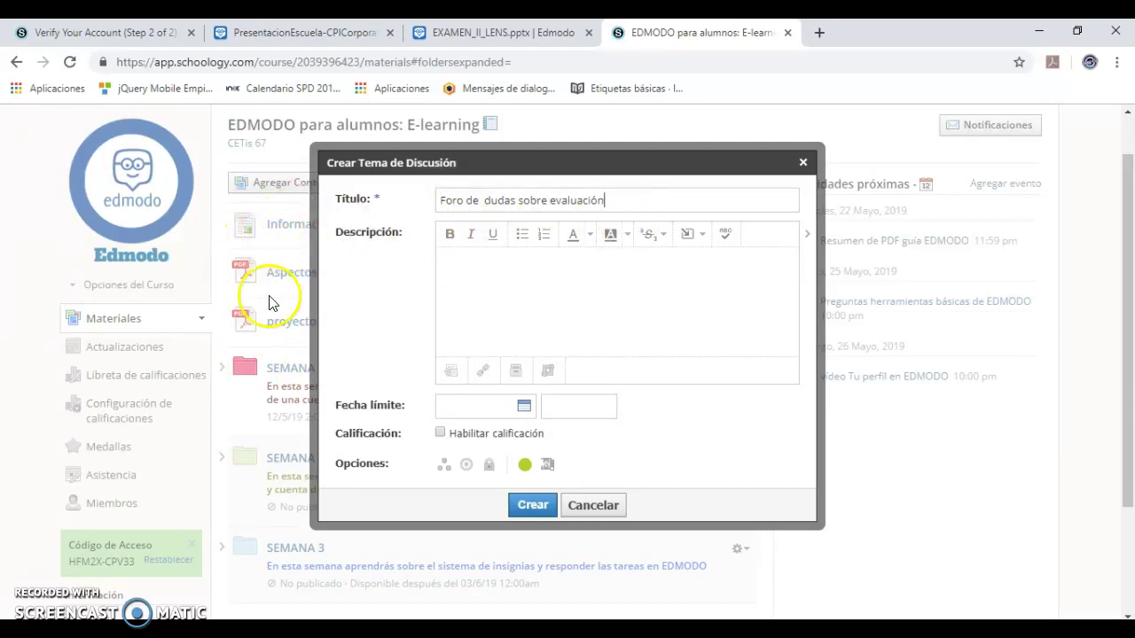
# - Describe the forum as the place for questions on the course evaluation method, then begin the tutor-contact sentence
pyautogui.click(508, 282)
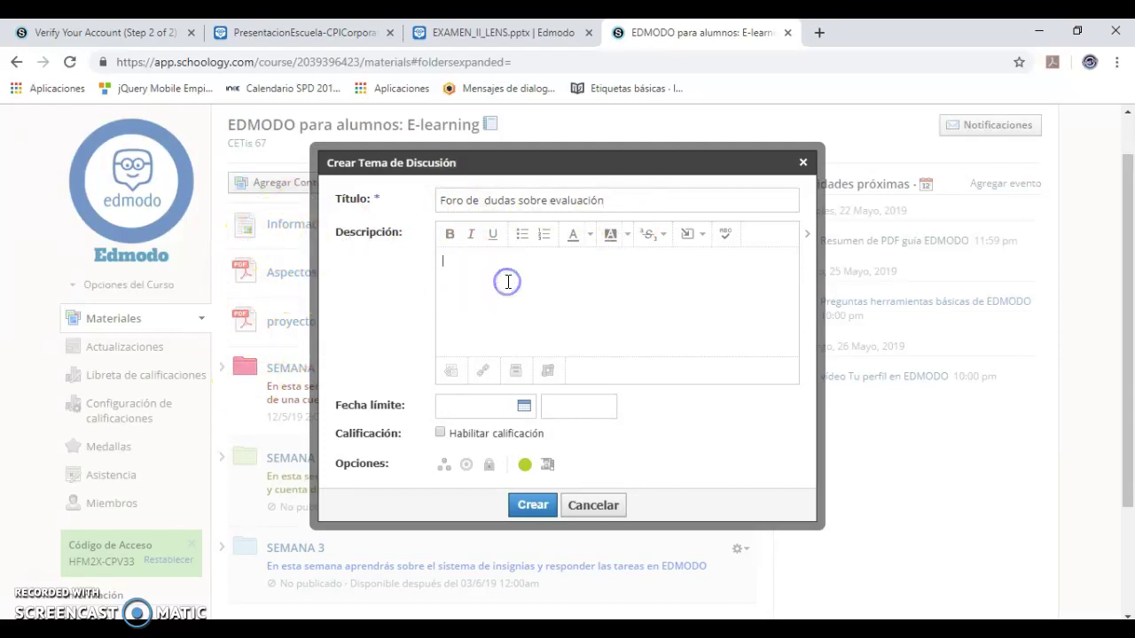
pyautogui.write('En este foro puedes escribir tus dudas sobr')
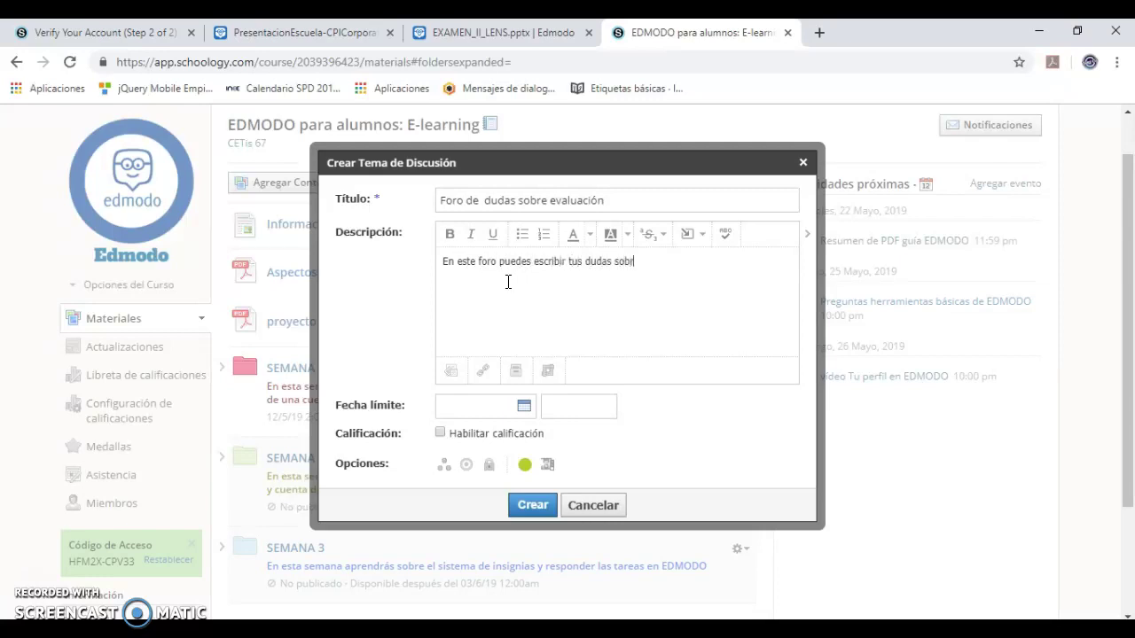
pyautogui.write('e el metodo de eveluació')
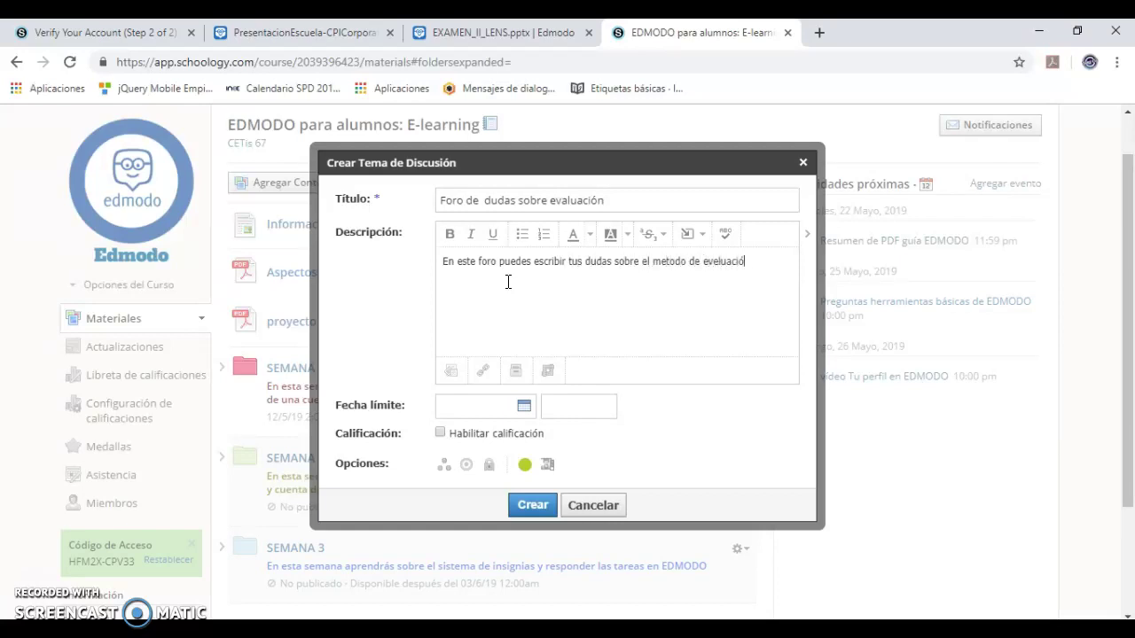
pyautogui.write('n del curso,')
pyautogui.press('BackSpace')
pyautogui.press('BackSpace')
pyautogui.write('.')
pyautogui.write('Con')
pyautogui.write('testaremos ')
pyautogui.write('lo más pronto ')
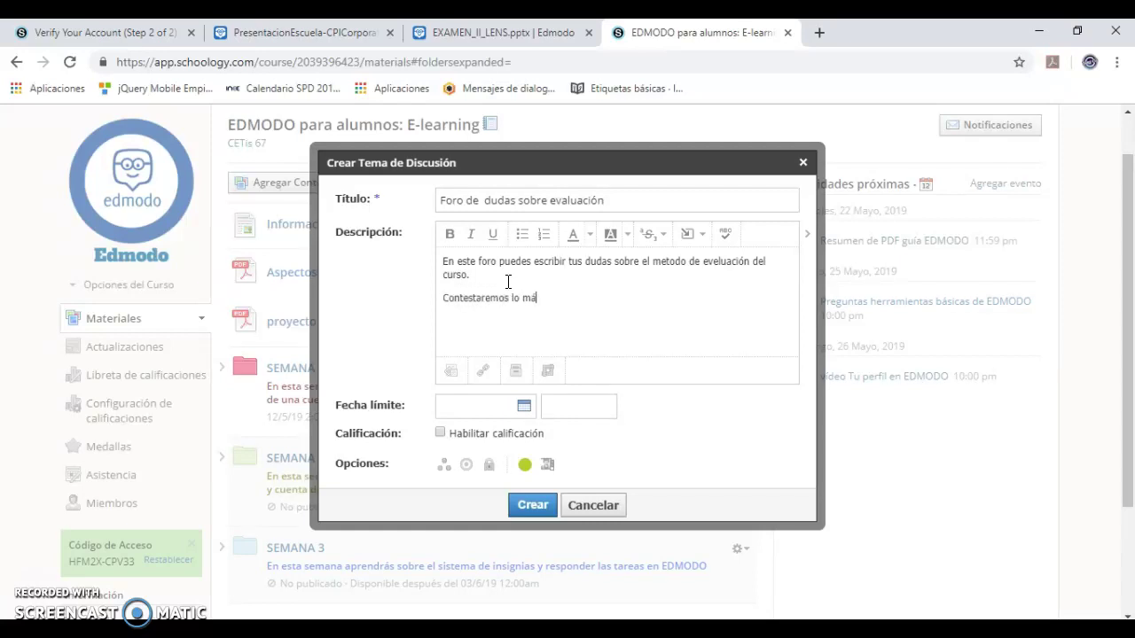
pyautogui.write('posible, también puedes ')
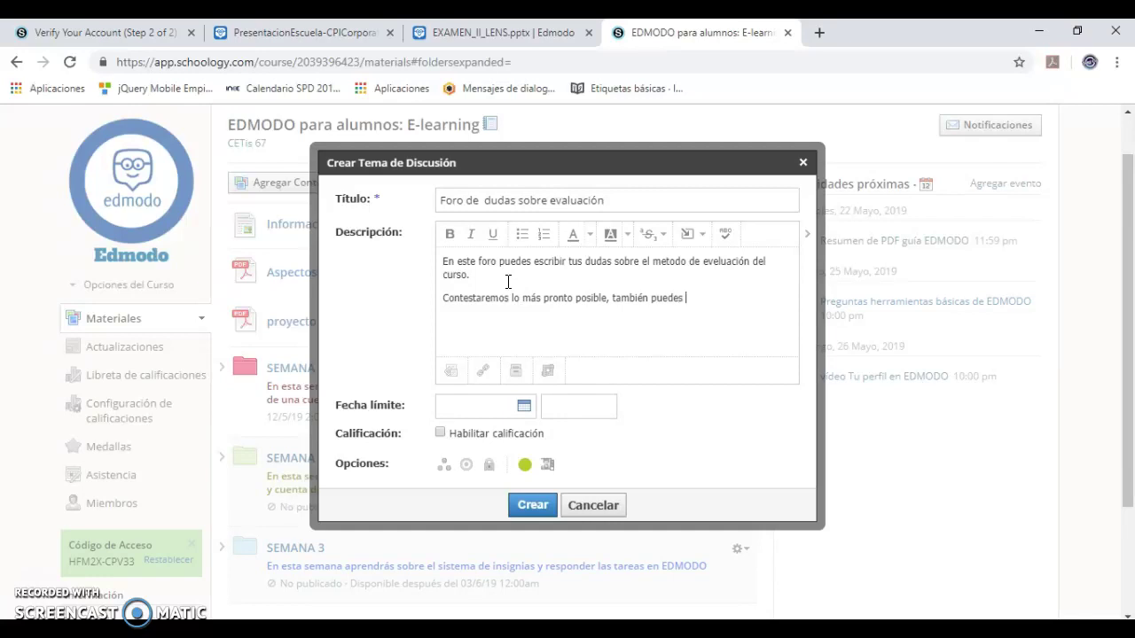
pyautogui.write('comunicarte con los tut')
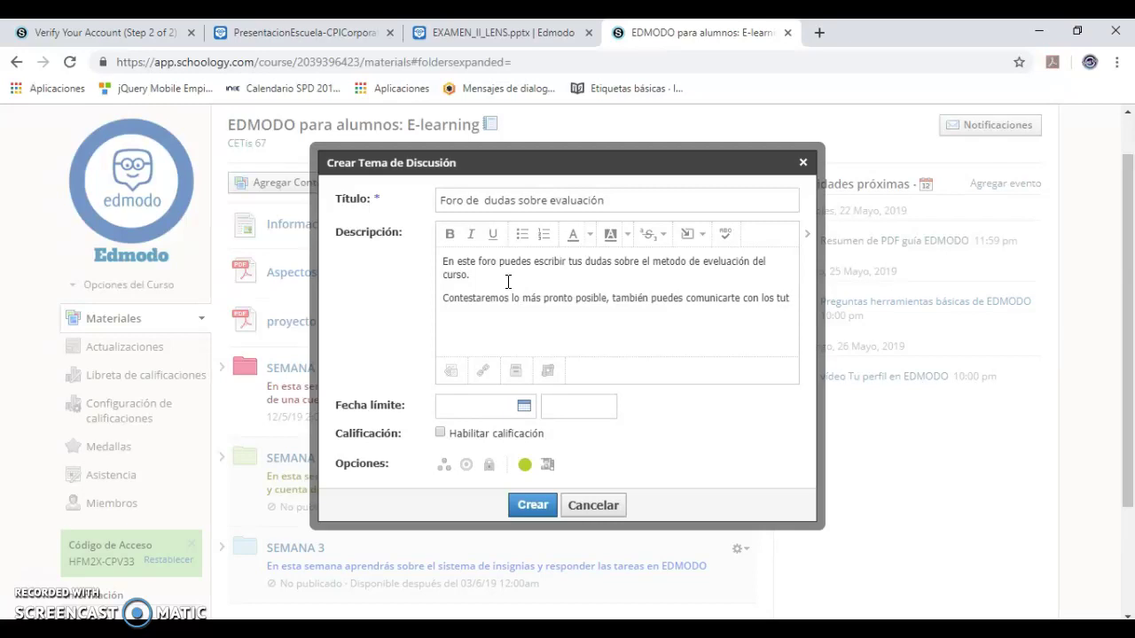
pyautogui.write('ores al correo y en el horar')
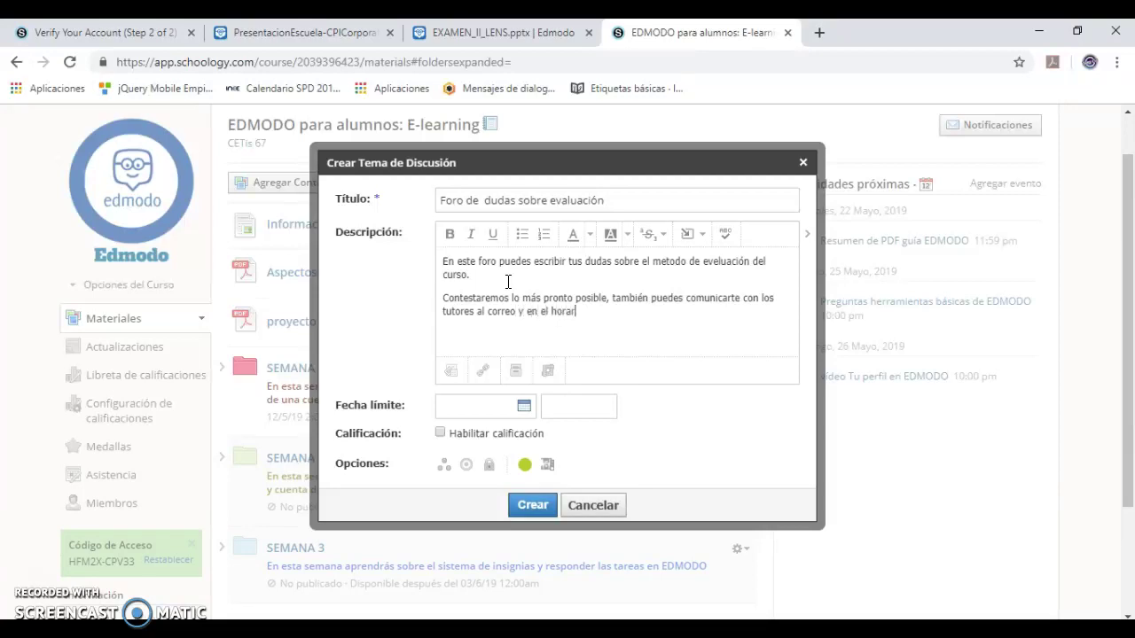
pyautogui.write('io infdic')
# - Finish the contact sentence and add the first tutor's line with hours 'lunes a viernes 9:00 am a 10 pm'
pyautogui.press('BackSpace')
pyautogui.press('BackSpace')
pyautogui.press('BackSpace')
pyautogui.press('BackSpace')
pyautogui.write('dicado ')
pyautogui.write('*')
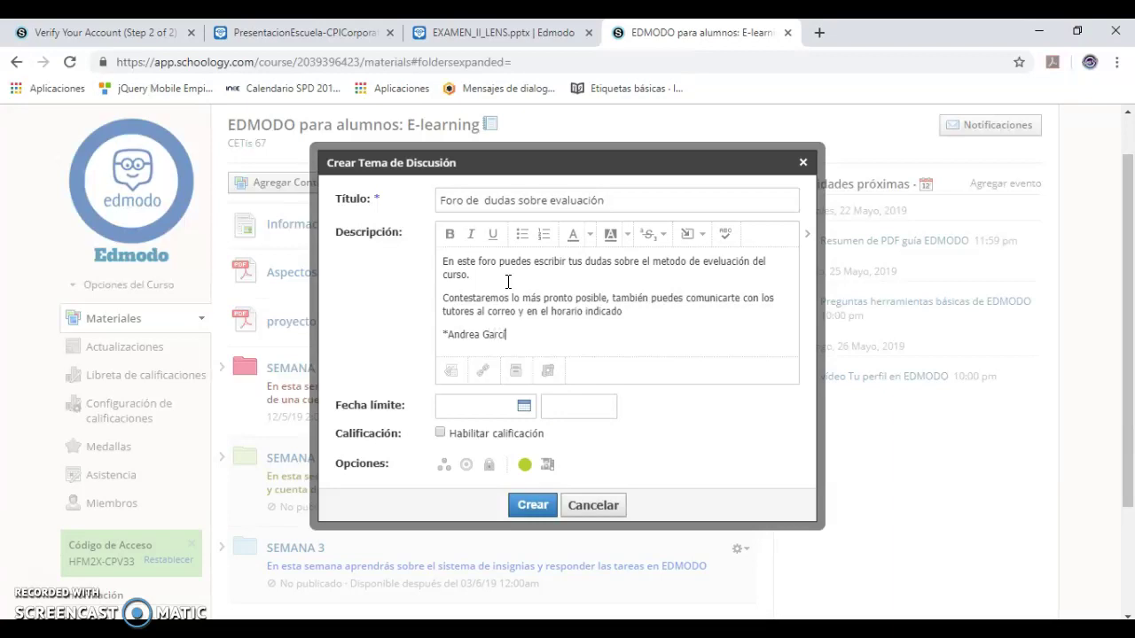
pyautogui.write(' TT')
pyautogui.press('BackSpace')
pyautogui.write('. lunes a viernes 9:00 amm')
pyautogui.press('BackSpace')
pyautogui.write('a 10 pm')
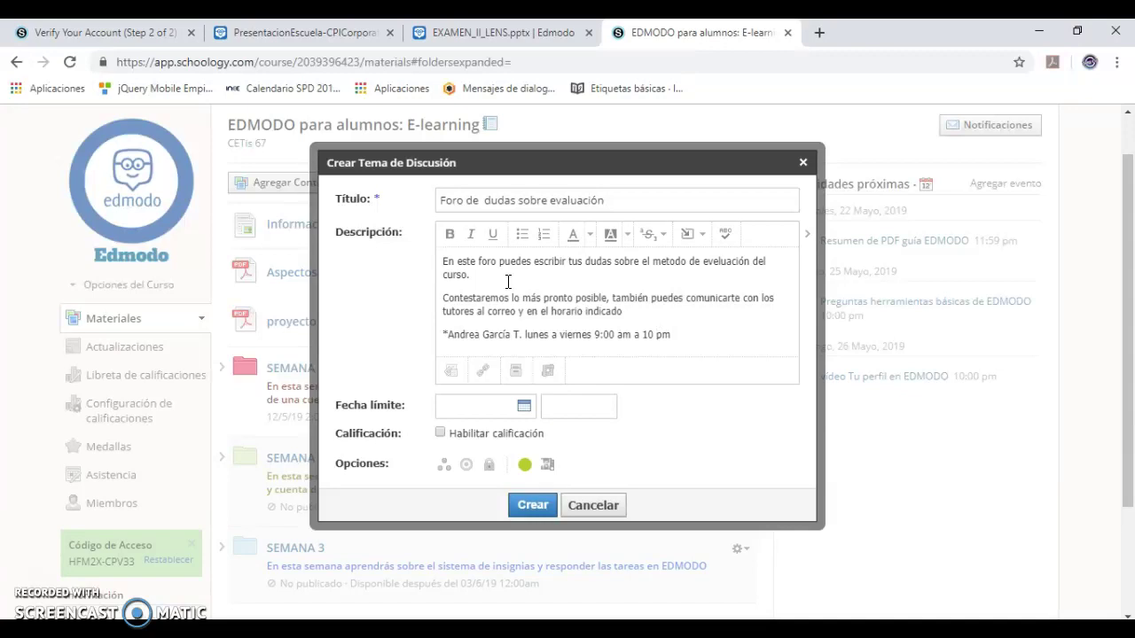
pyautogui.write(':mm')
# - Correct the first tutor's closing time to 10:00pm and add the second tutor's Saturday 9:00–11:59 pm hours
pyautogui.press('BackSpace')
pyautogui.press('BackSpace')
pyautogui.write('00')
pyautogui.click(698, 337)
pyautogui.press('Return')
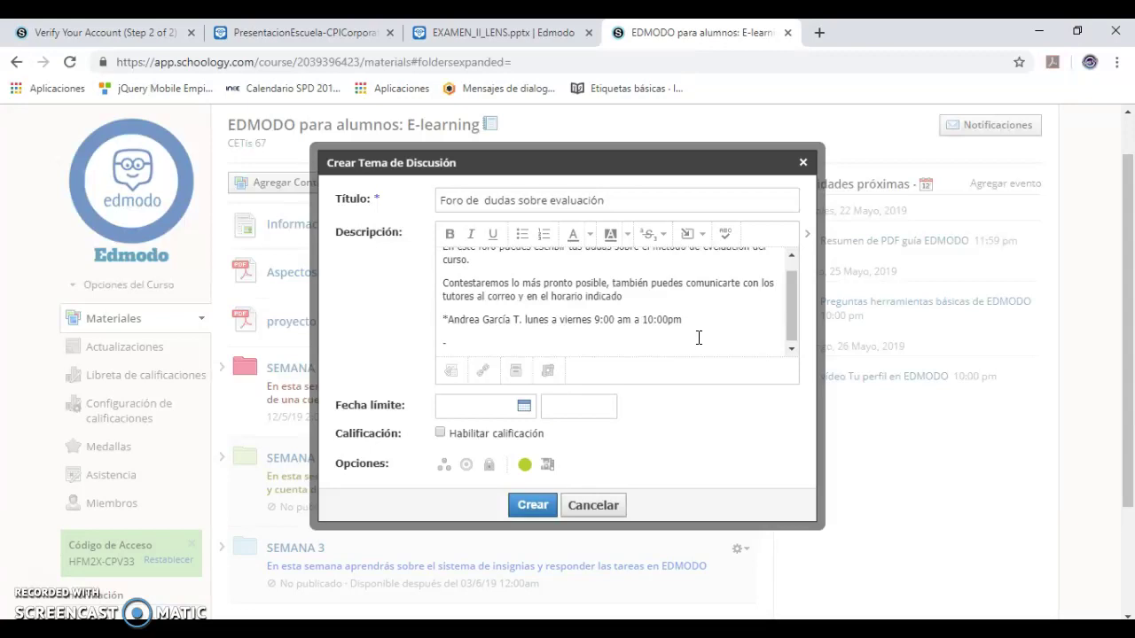
pyautogui.write('*')
pyautogui.write('H. sabado de 9:00 a ')
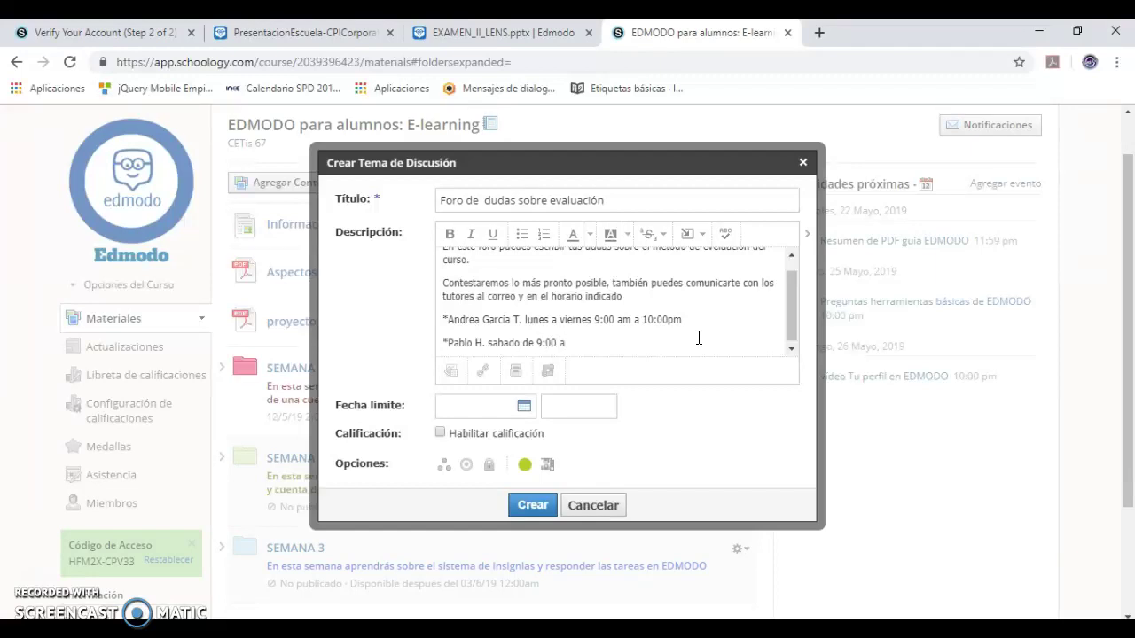
pyautogui.write('11:59')
pyautogui.write(' pm')
pyautogui.write('am')
# - Add the line '---Los días domingo no se contestan dudas' below the tutor lines
pyautogui.click(665, 338)
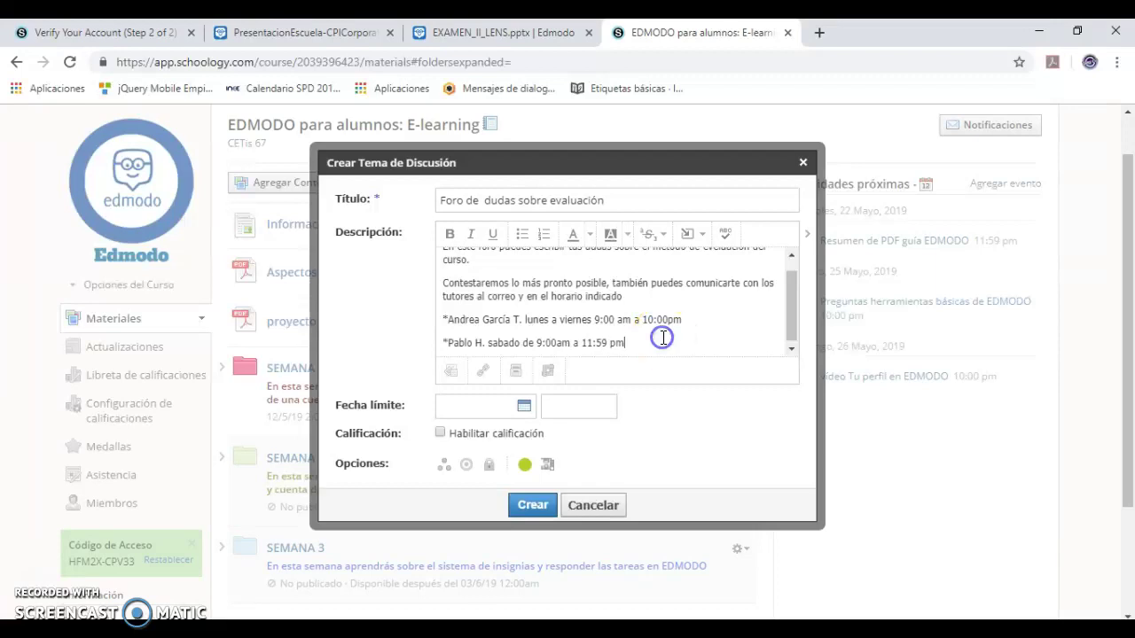
pyautogui.press('Return')
pyautogui.write('---')
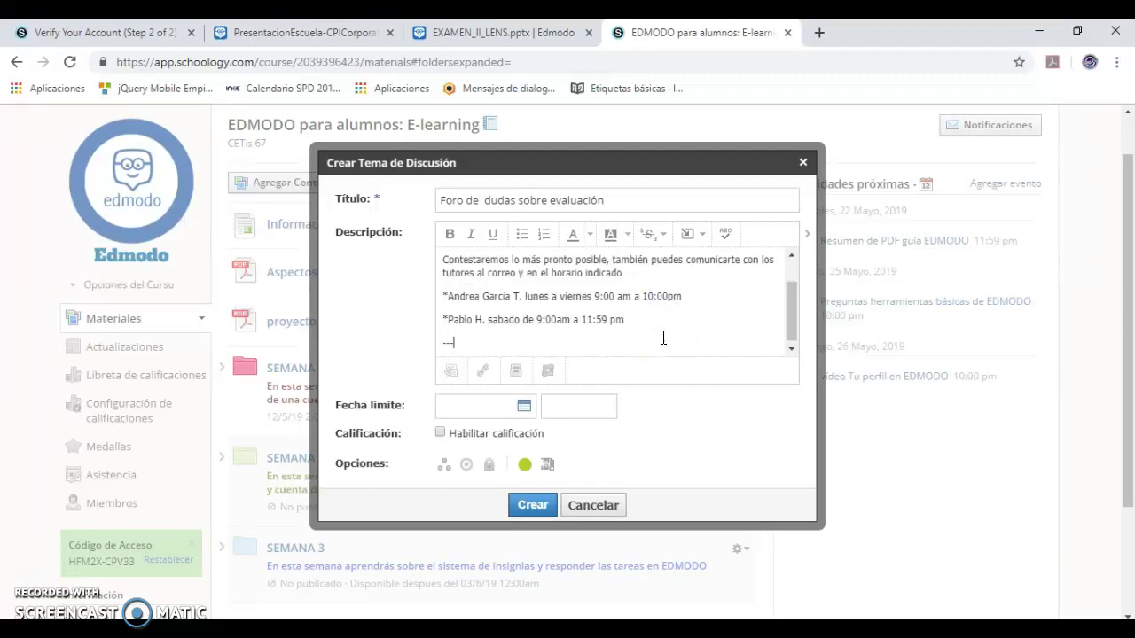
pyautogui.write('Los días domingo o')
pyautogui.press('BackSpace')
pyautogui.press('BackSpace')
pyautogui.write('no se ')
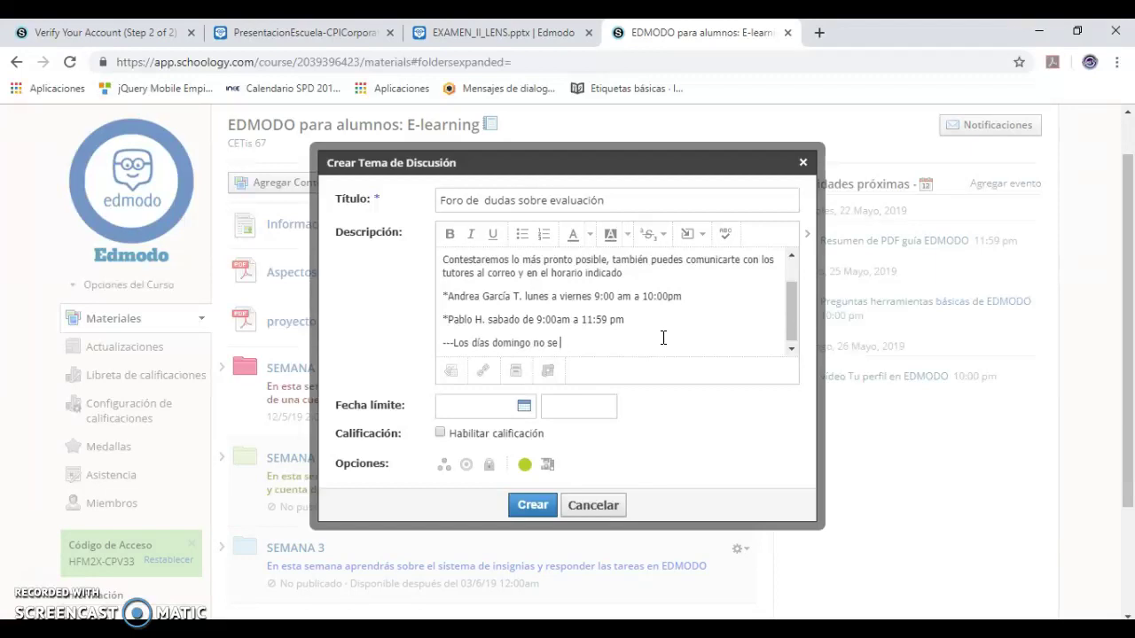
pyautogui.write('contestan dudas')
pyautogui.click(696, 302)
pyautogui.moveTo(651, 345); pyautogui.dragTo(453, 344)
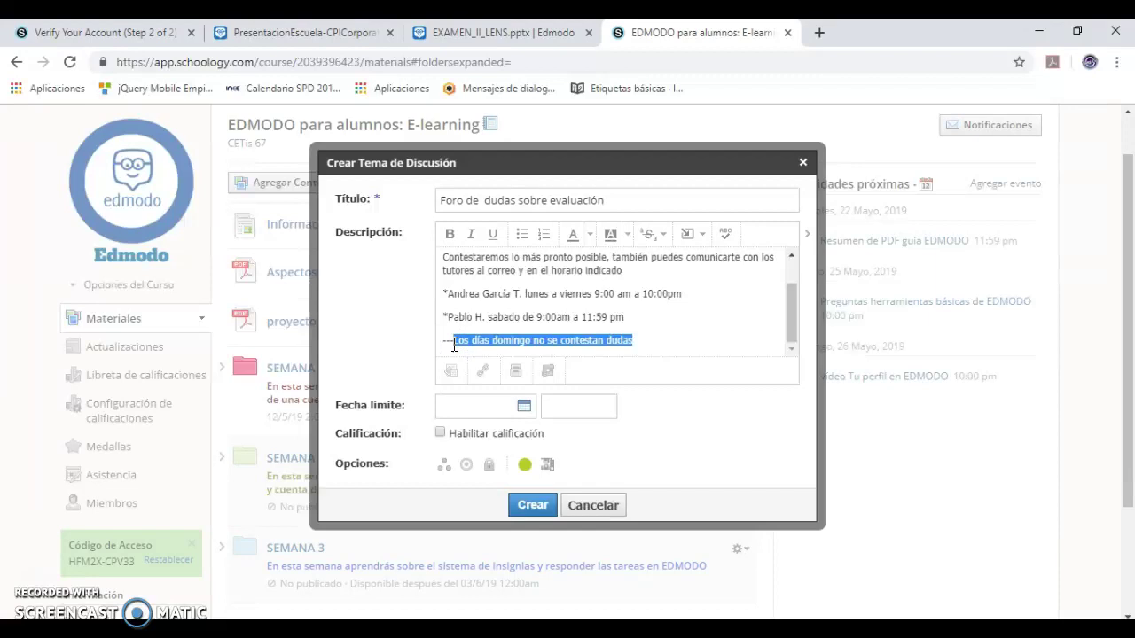
pyautogui.moveTo(488, 345); pyautogui.dragTo(650, 342)
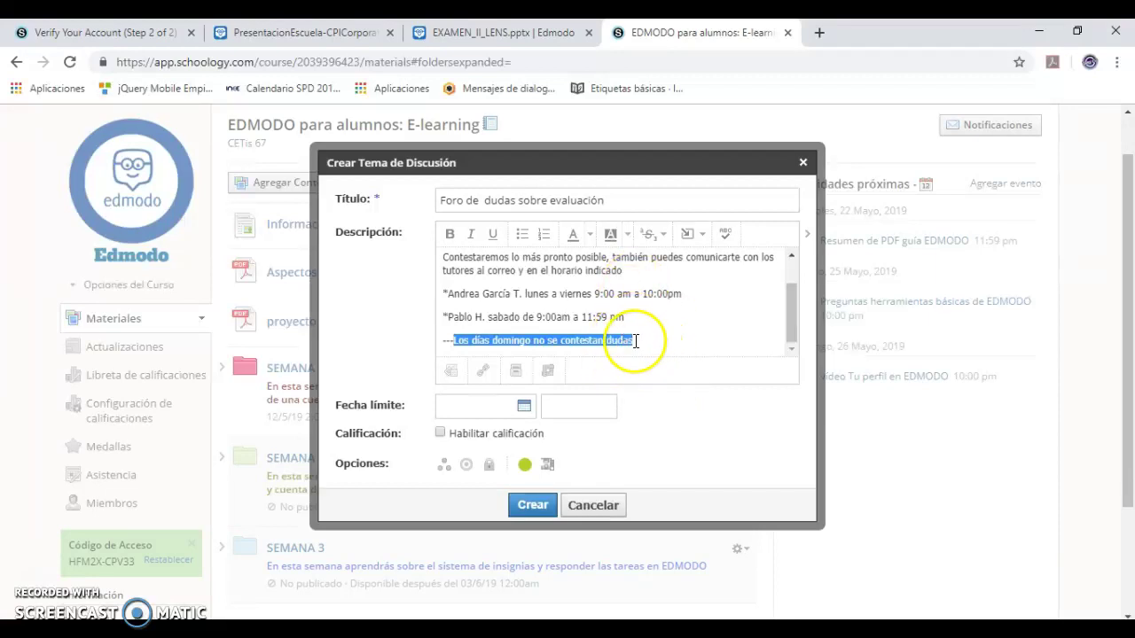
# - Revise the tutors' schedule and e-mail text, undoing the Sunday no-answer note line
pyautogui.click(690, 298)
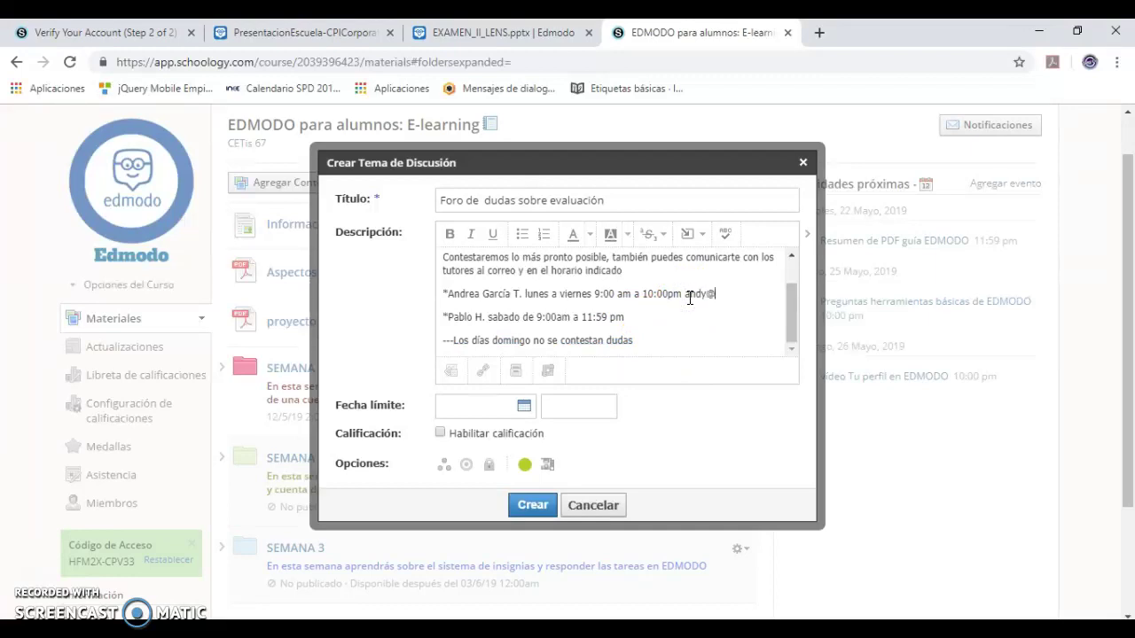
pyautogui.click(671, 309)
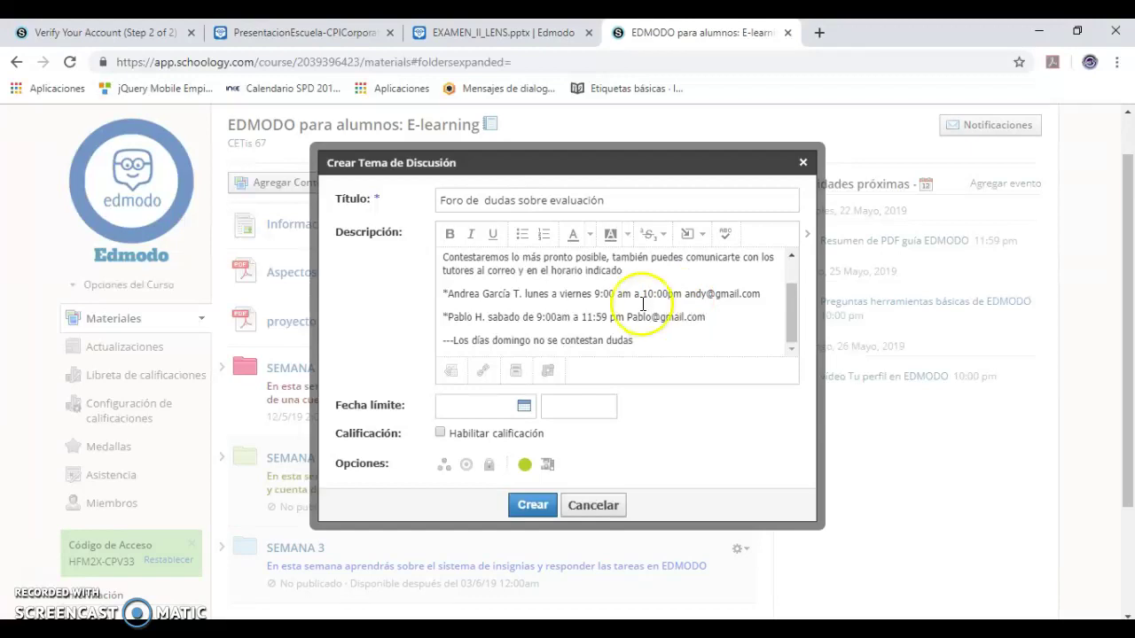
pyautogui.click(492, 297)
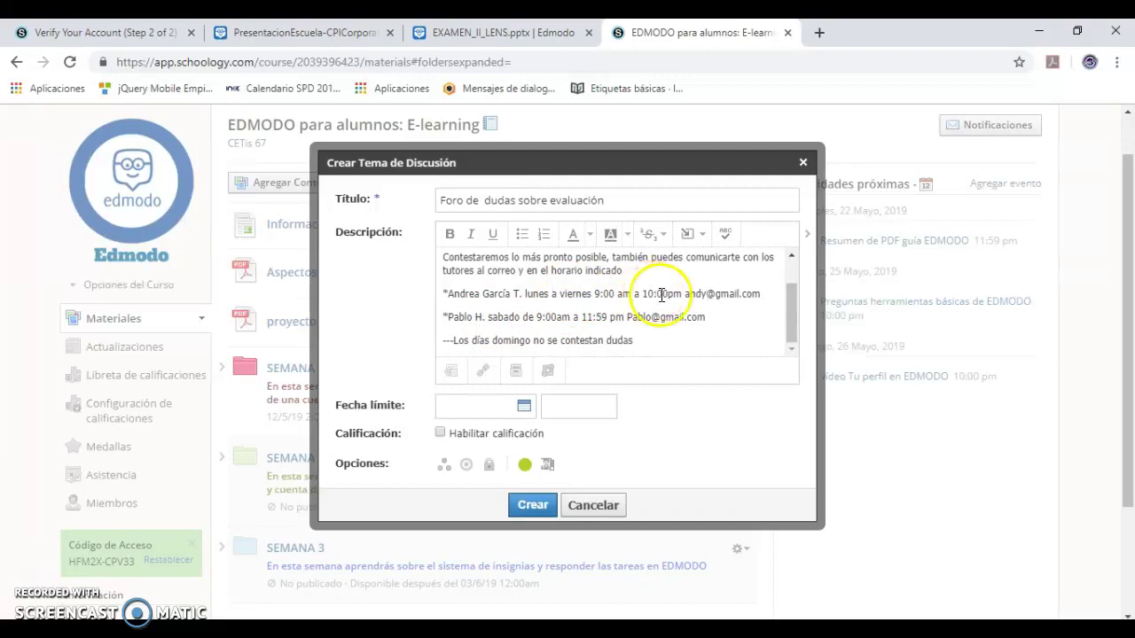
pyautogui.moveTo(690, 295); pyautogui.dragTo(735, 306)
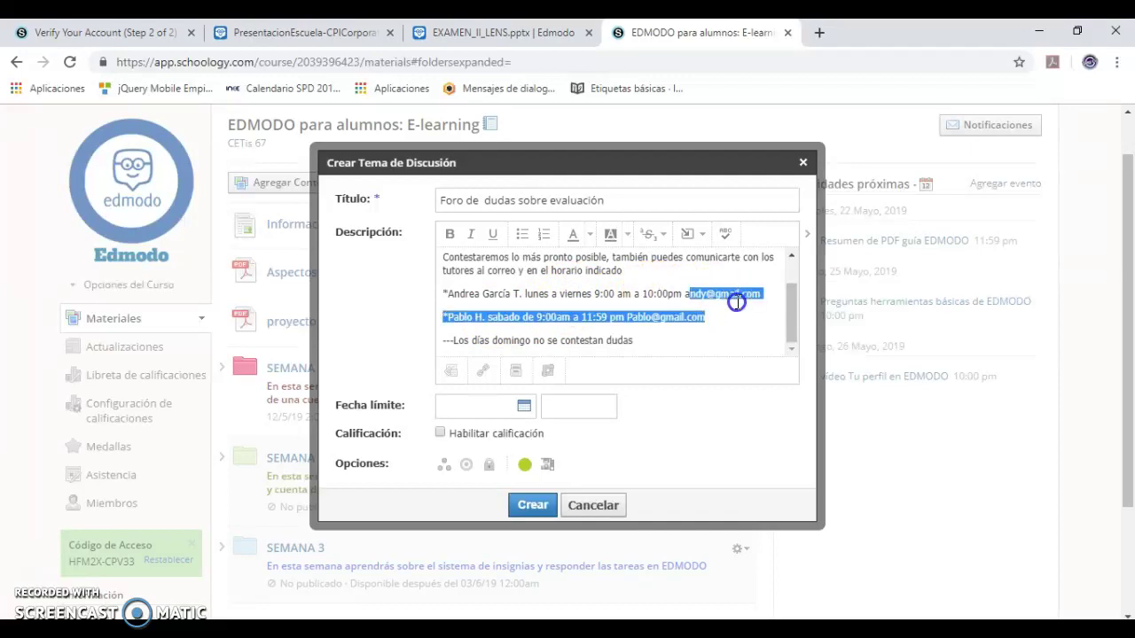
pyautogui.click(734, 310)
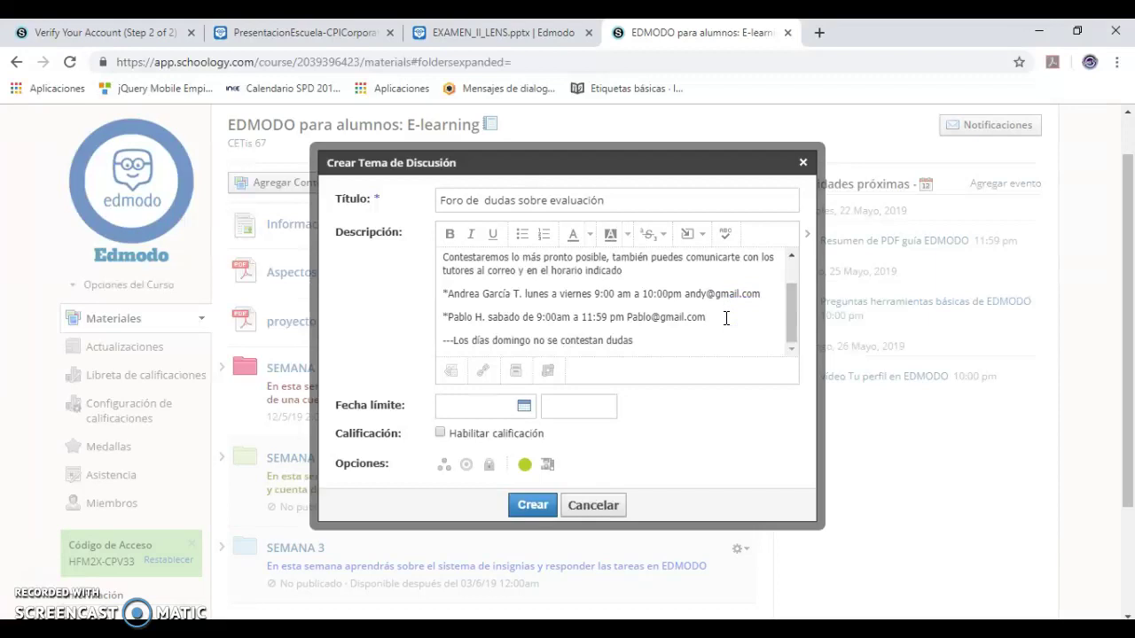
pyautogui.hotkey('ctrl', 'z')
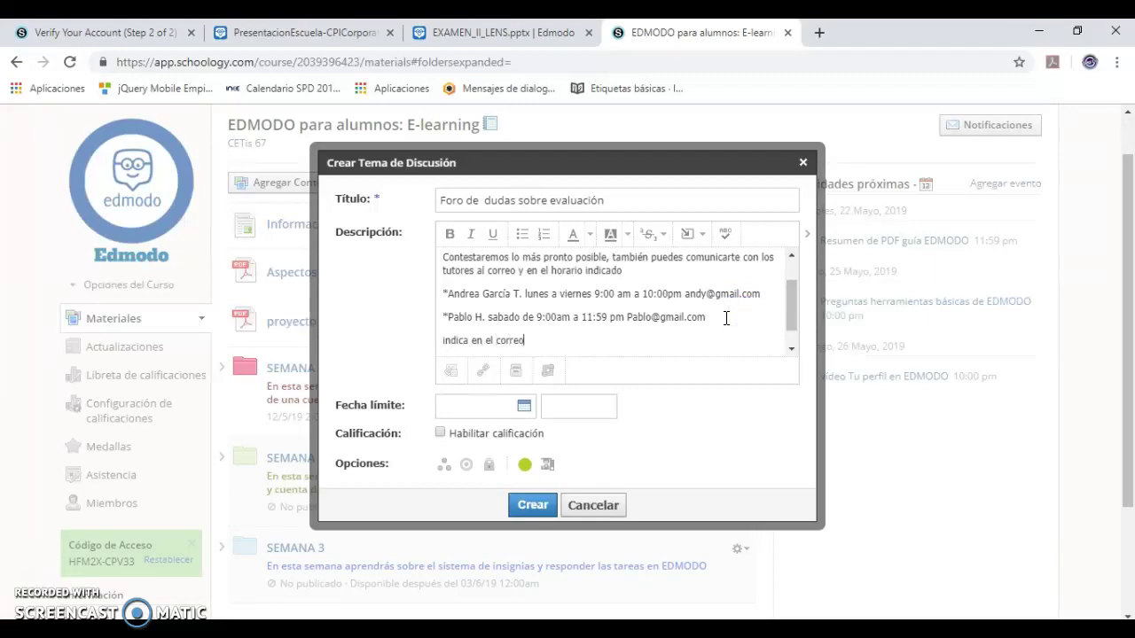
# - Add the instruction 'indica en el correo tu nombre completo' asking students to include their name and course
pyautogui.write('indica en el correo tu nombre completo y el curso al que estas matriculado')
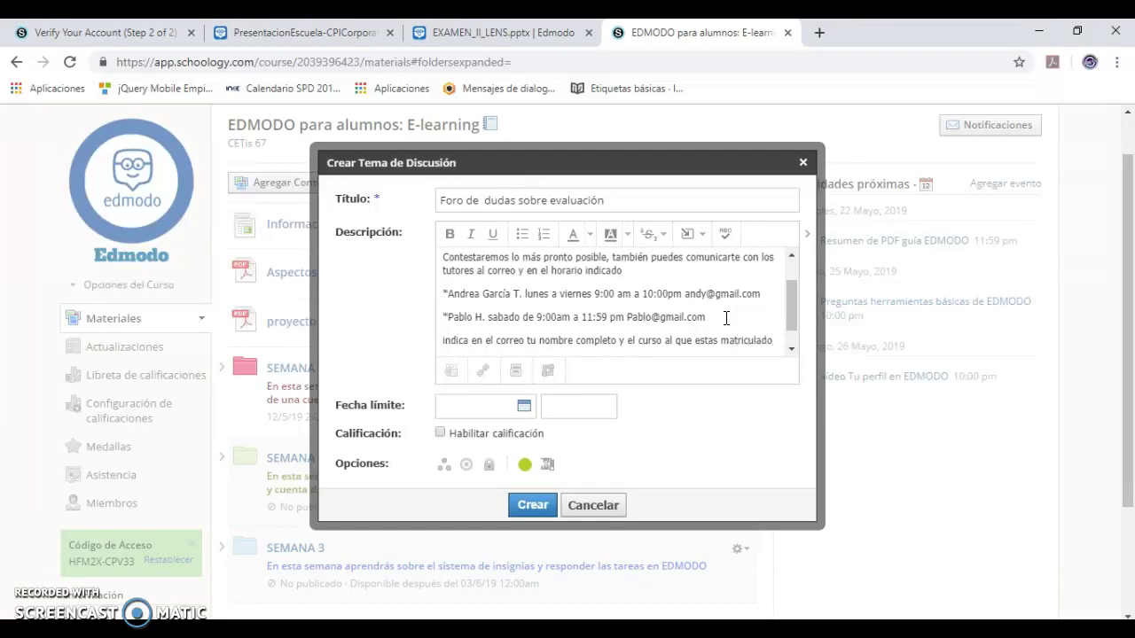
pyautogui.click(810, 304)
pyautogui.moveTo(796, 304); pyautogui.dragTo(793, 324)
pyautogui.click(682, 334)
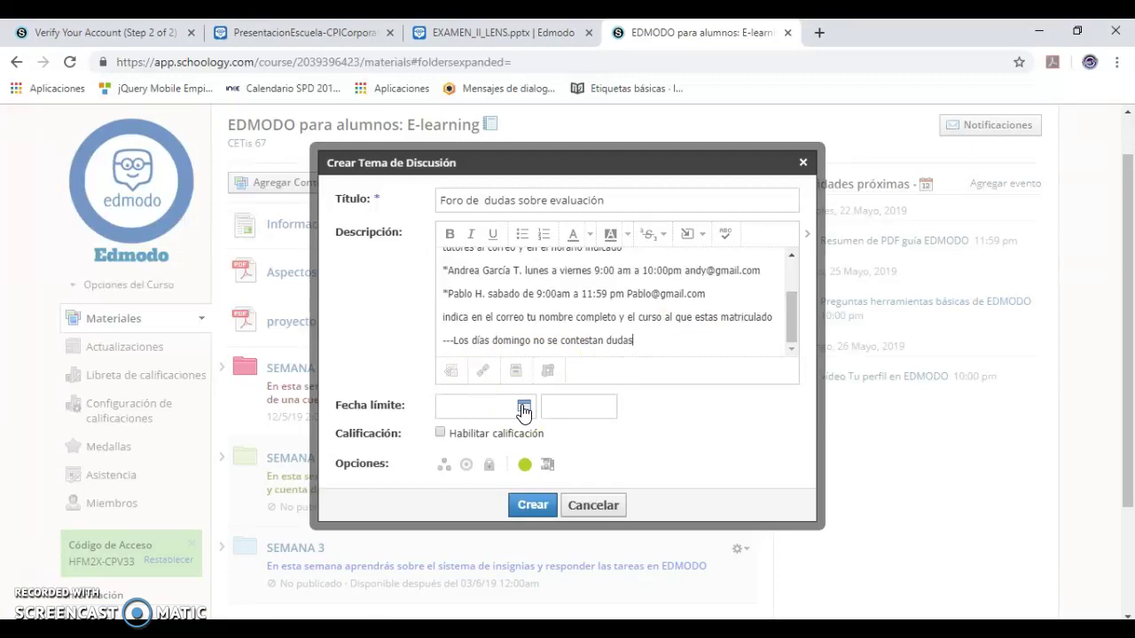
pyautogui.click(440, 436)
pyautogui.click(440, 434)
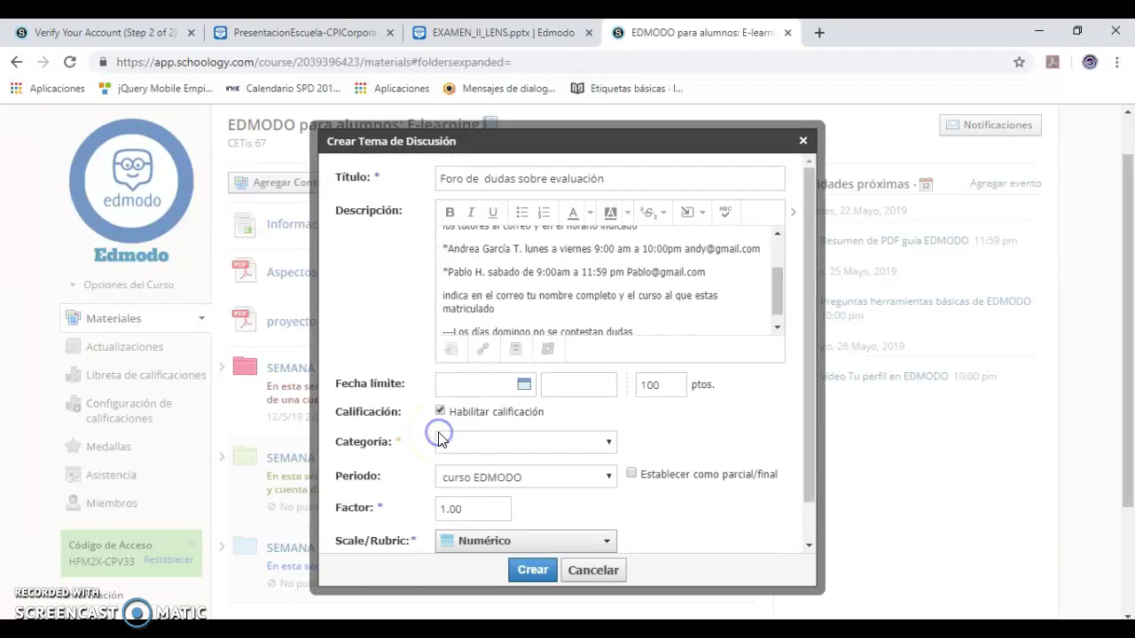
pyautogui.click(475, 443)
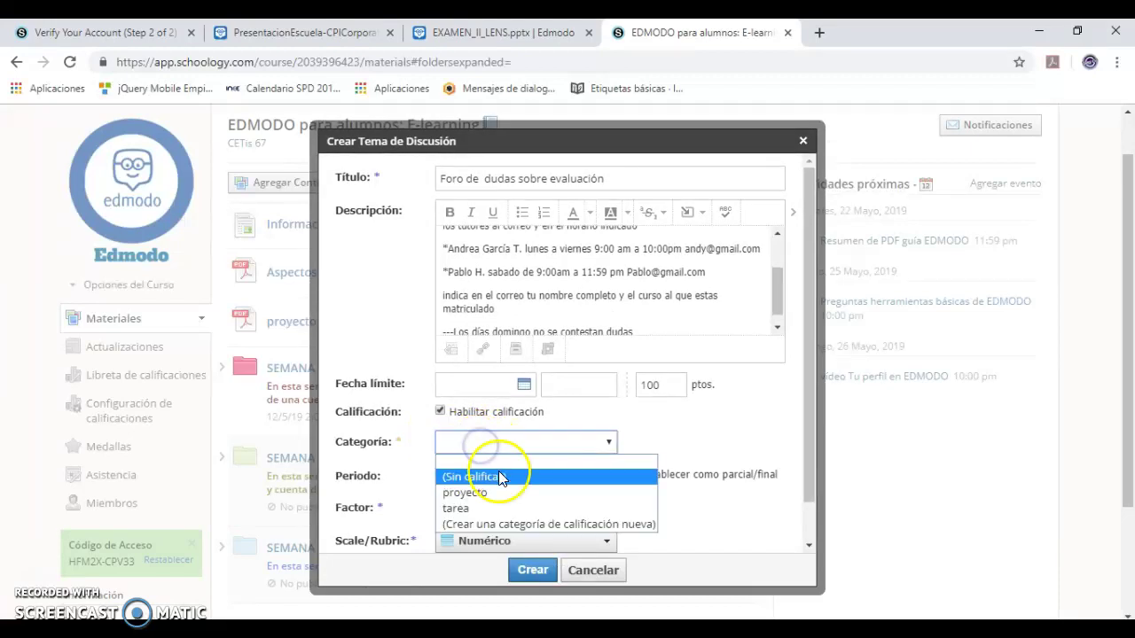
pyautogui.click(690, 438)
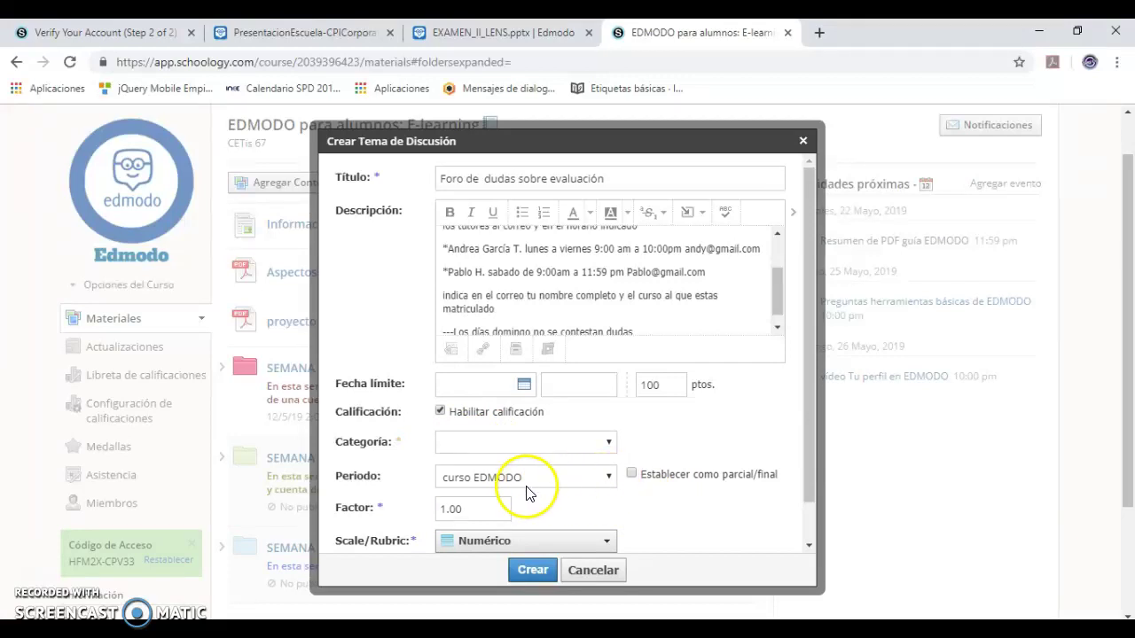
pyautogui.moveTo(816, 472); pyautogui.dragTo(810, 524)
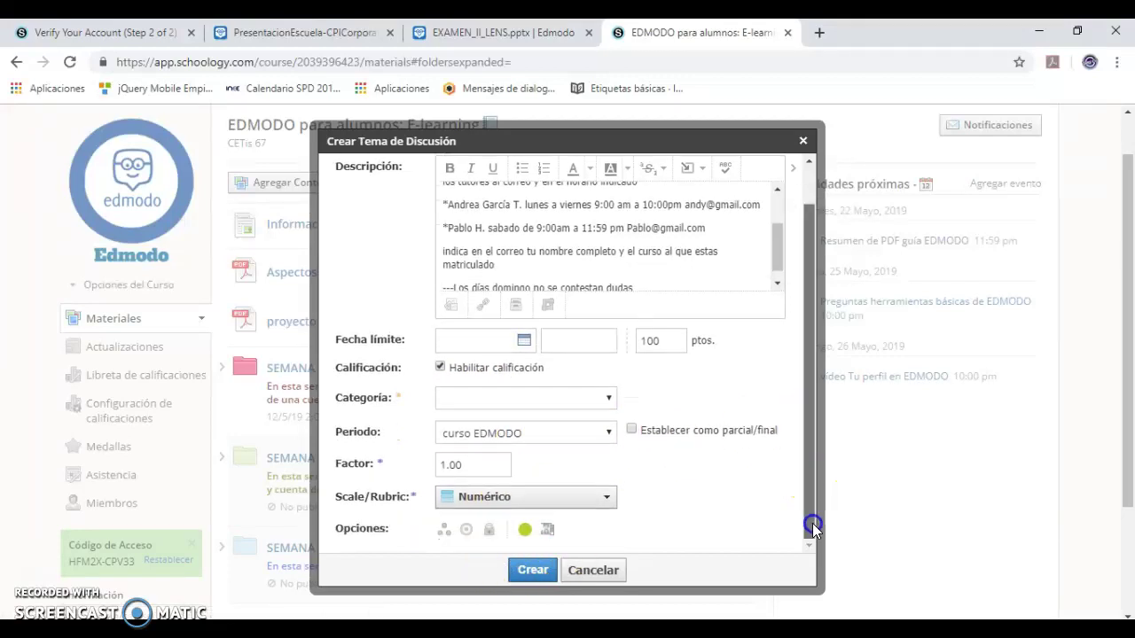
pyautogui.click(550, 504)
pyautogui.click(702, 497)
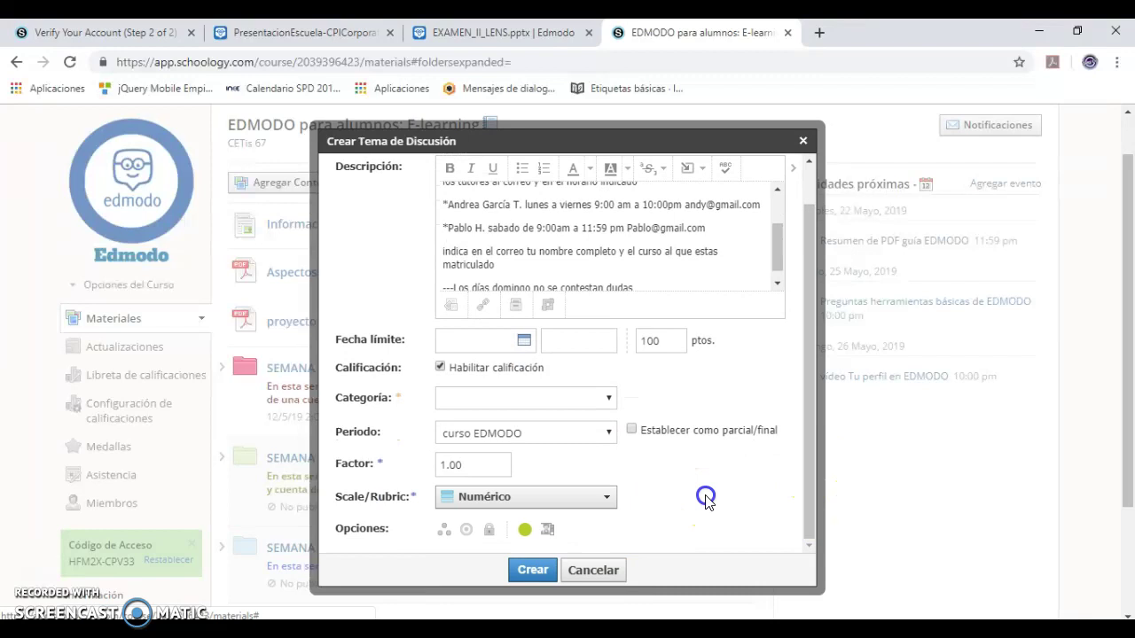
pyautogui.click(441, 368)
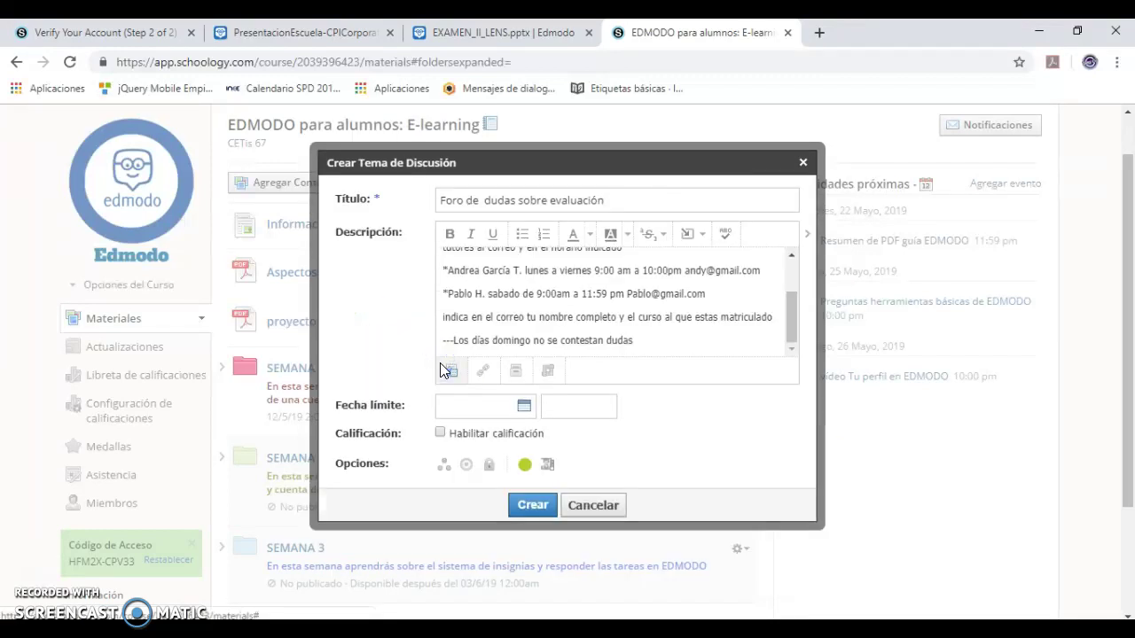
# - Require members to post before viewing replies, then create the discussion topic
pyautogui.click(547, 465)
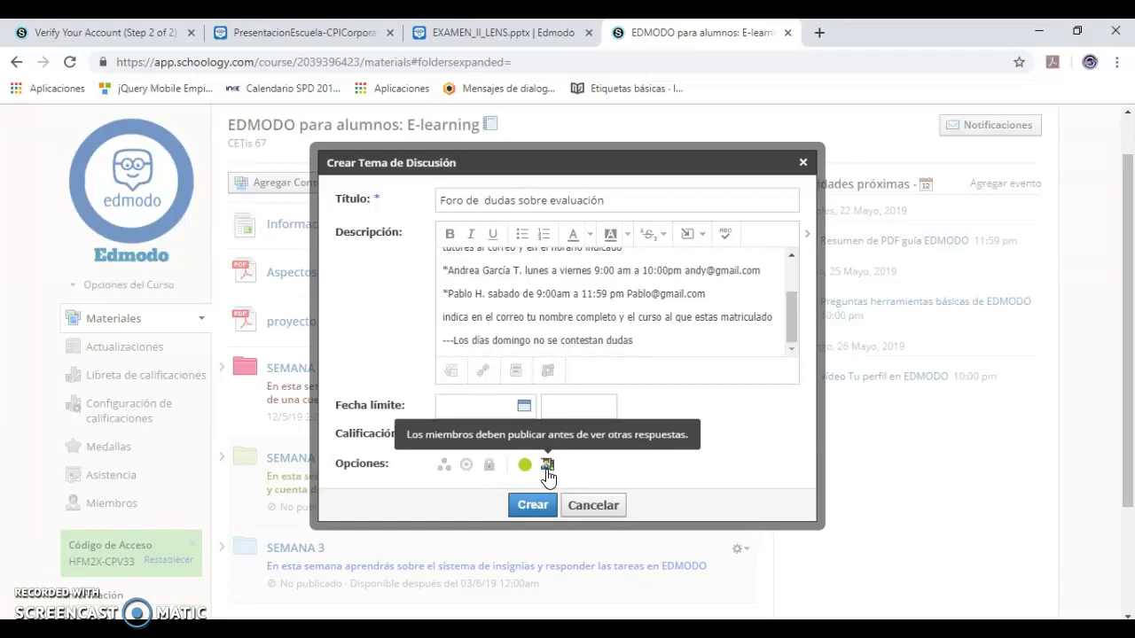
pyautogui.click(543, 510)
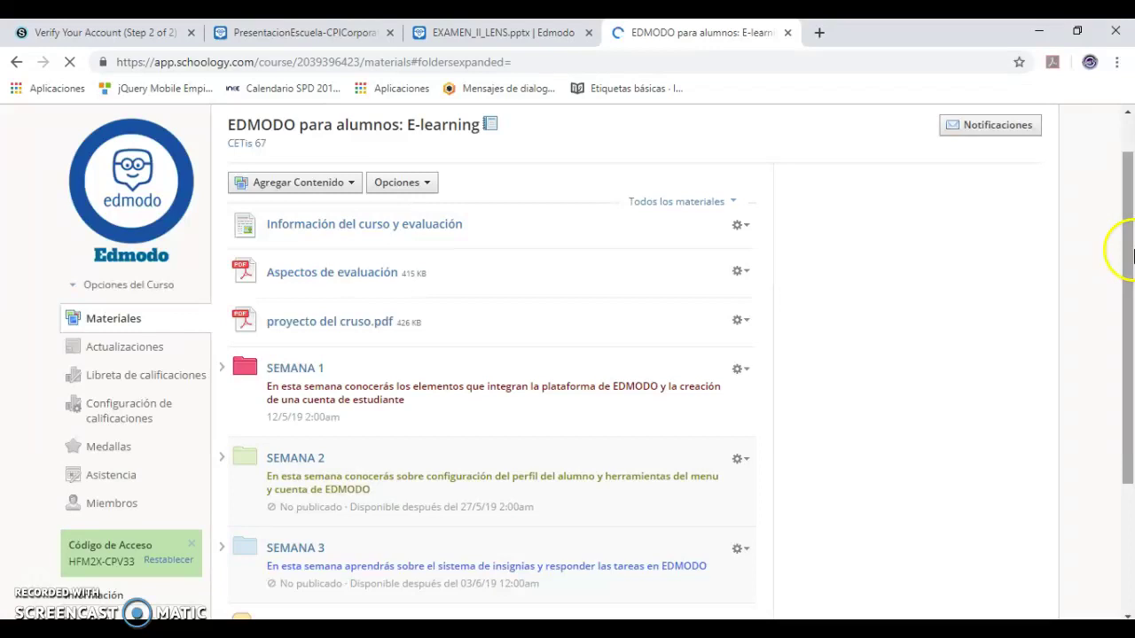
# - Scroll the Materiales list and open the SEMANA 1 folder
pyautogui.moveTo(1131, 256); pyautogui.dragTo(1131, 373)
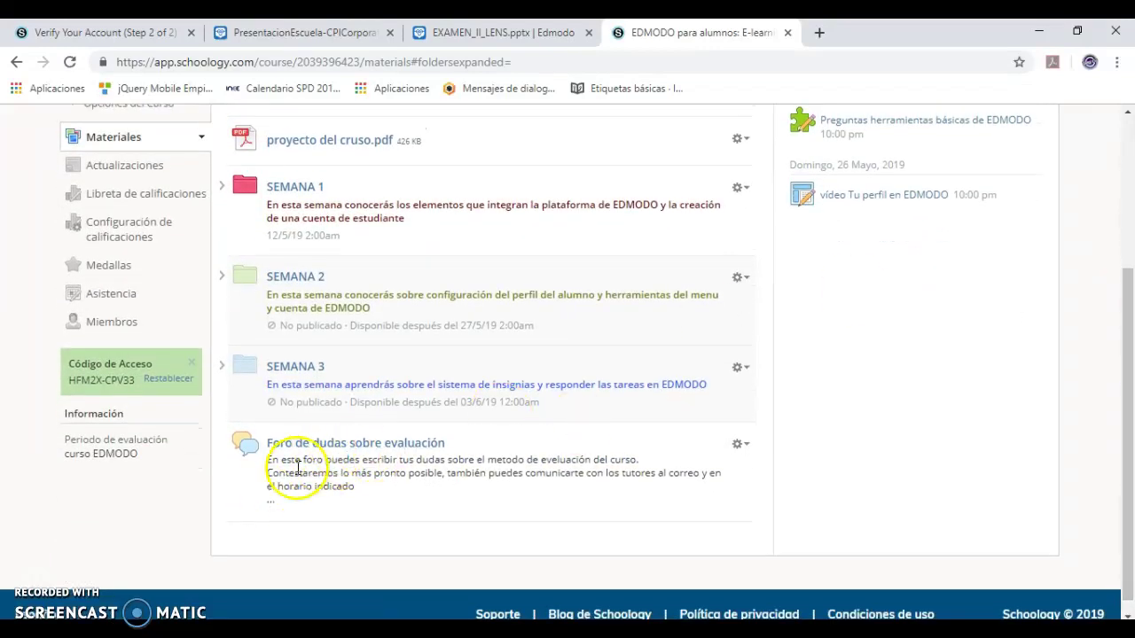
pyautogui.moveTo(1126, 324); pyautogui.dragTo(1130, 291)
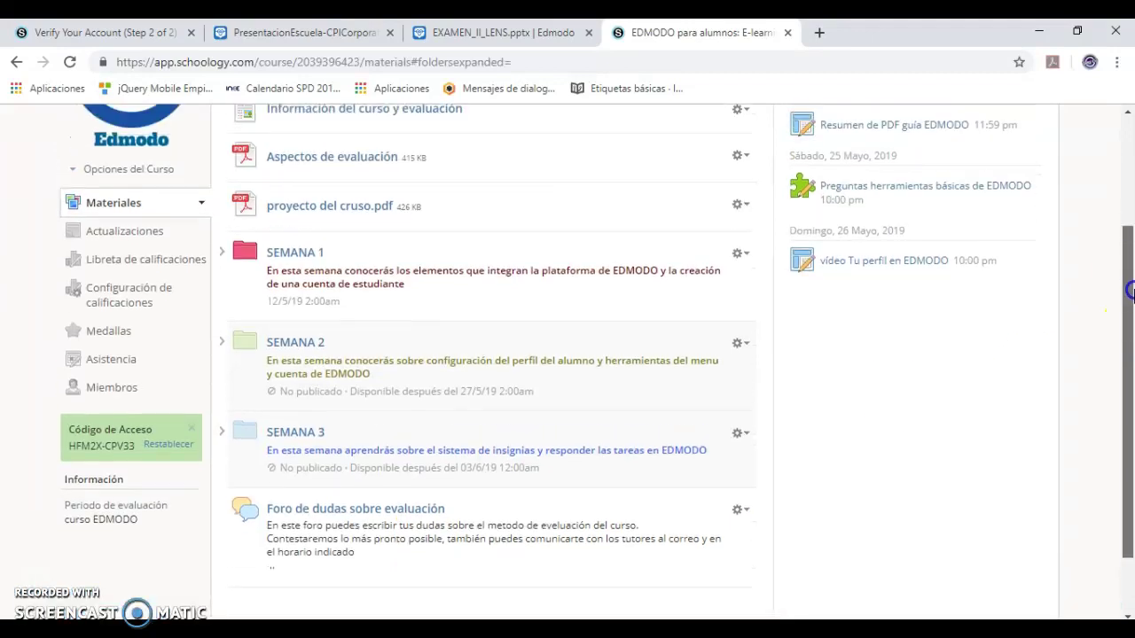
pyautogui.click(441, 284)
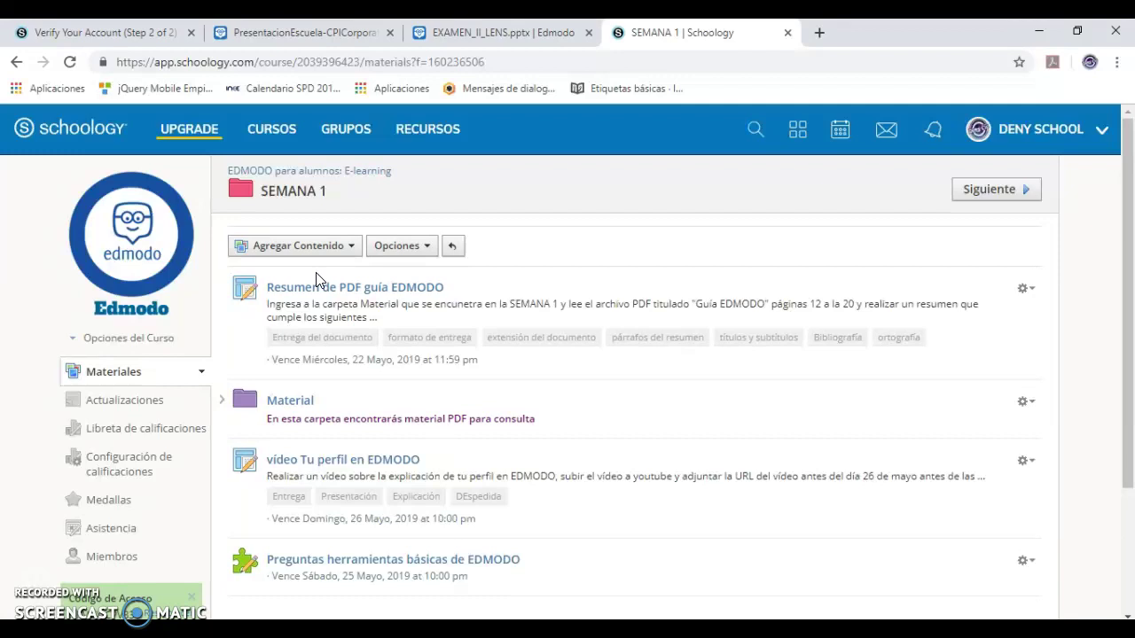
# - Edit 'Dudas de la Semana 1', deleting the blank line between description paragraphs, and save the changes
pyautogui.moveTo(1122, 233); pyautogui.dragTo(1126, 425)
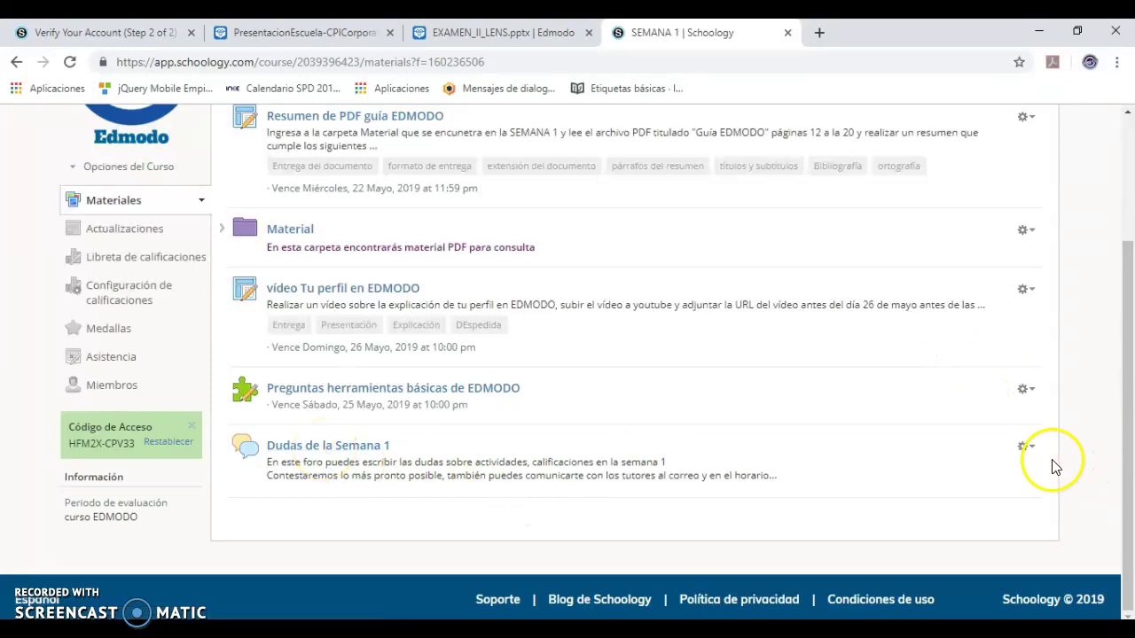
pyautogui.click(1025, 447)
pyautogui.click(964, 471)
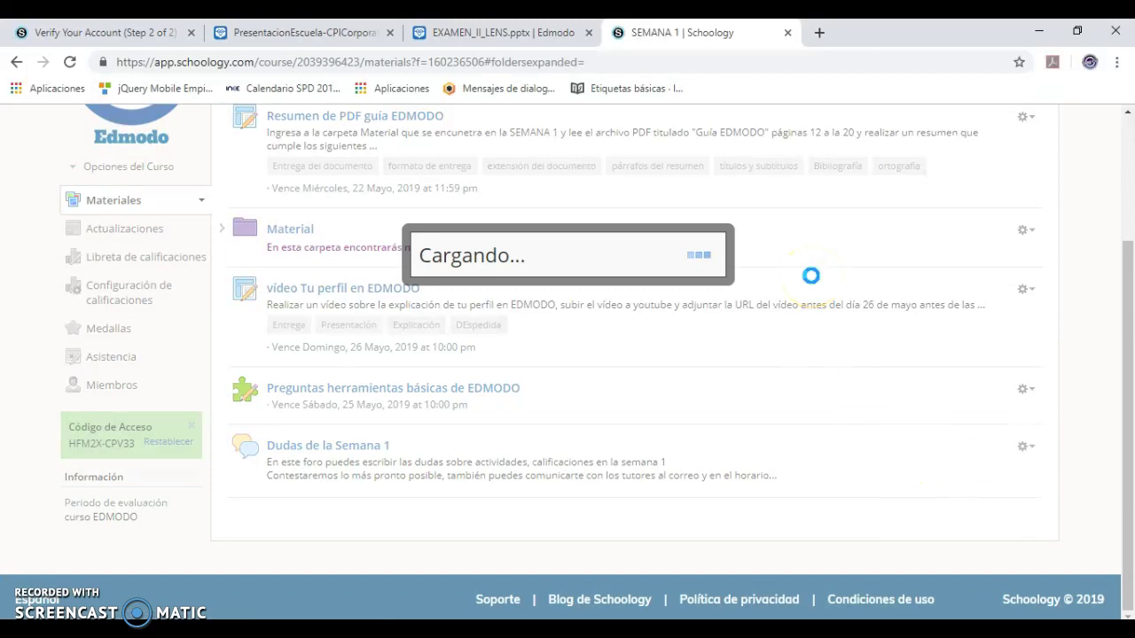
pyautogui.click(792, 275)
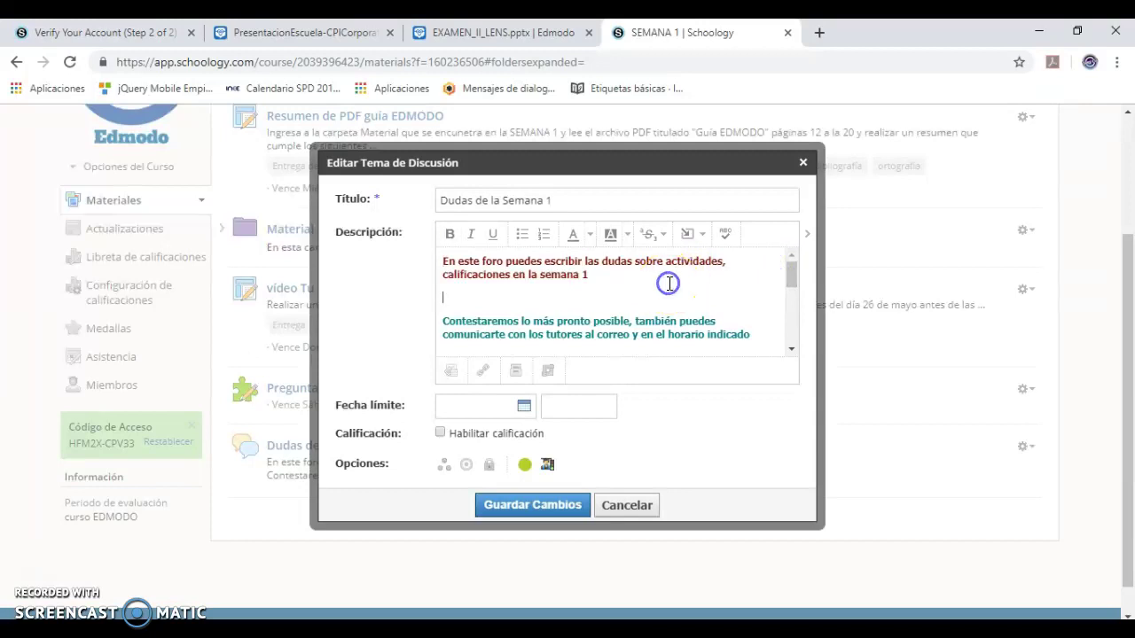
pyautogui.press('Delete')
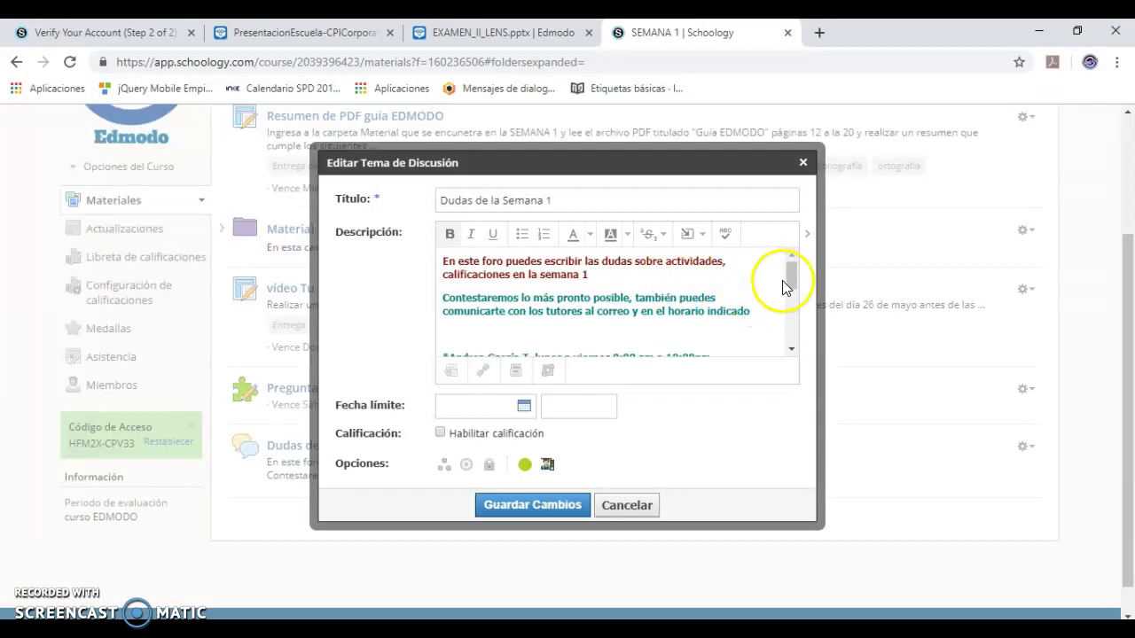
pyautogui.click(792, 280)
pyautogui.moveTo(792, 280); pyautogui.dragTo(790, 343)
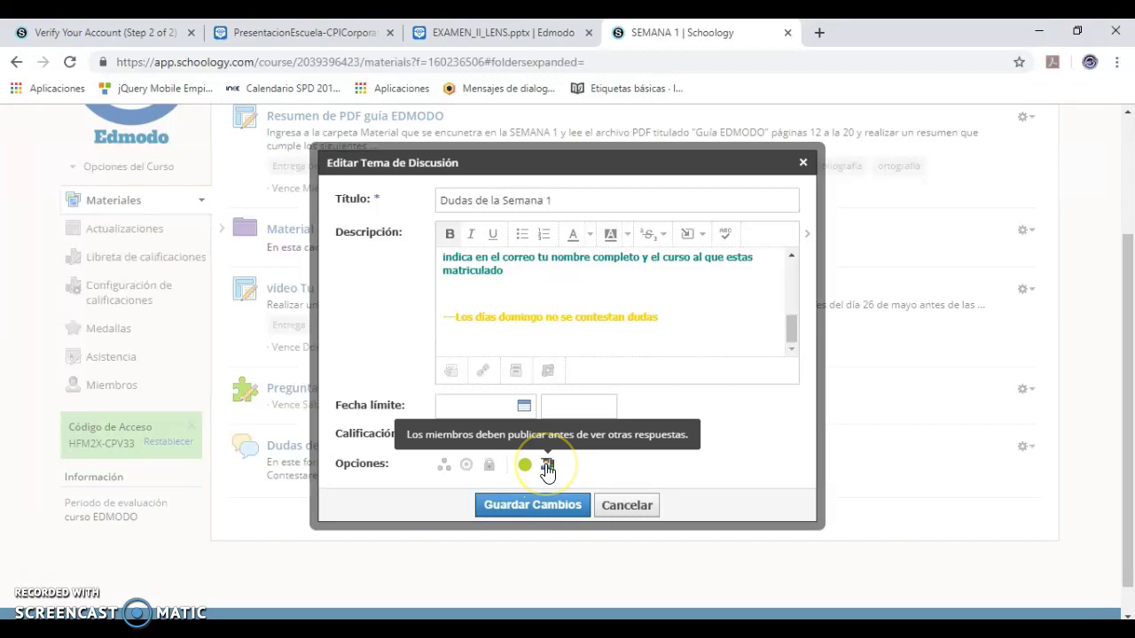
pyautogui.click(553, 509)
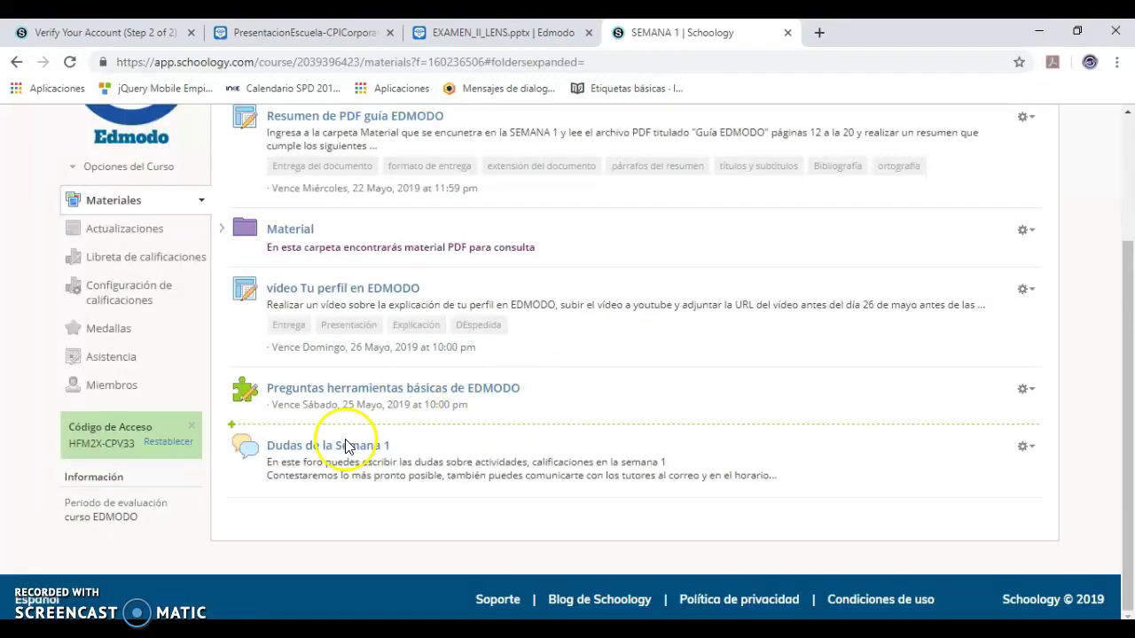
# - Go back via the 'EDMODO para alumnos: E-learning' breadcrumb and scroll to the new forum after the SEMANA folders
pyautogui.moveTo(1125, 380); pyautogui.dragTo(1128, 337)
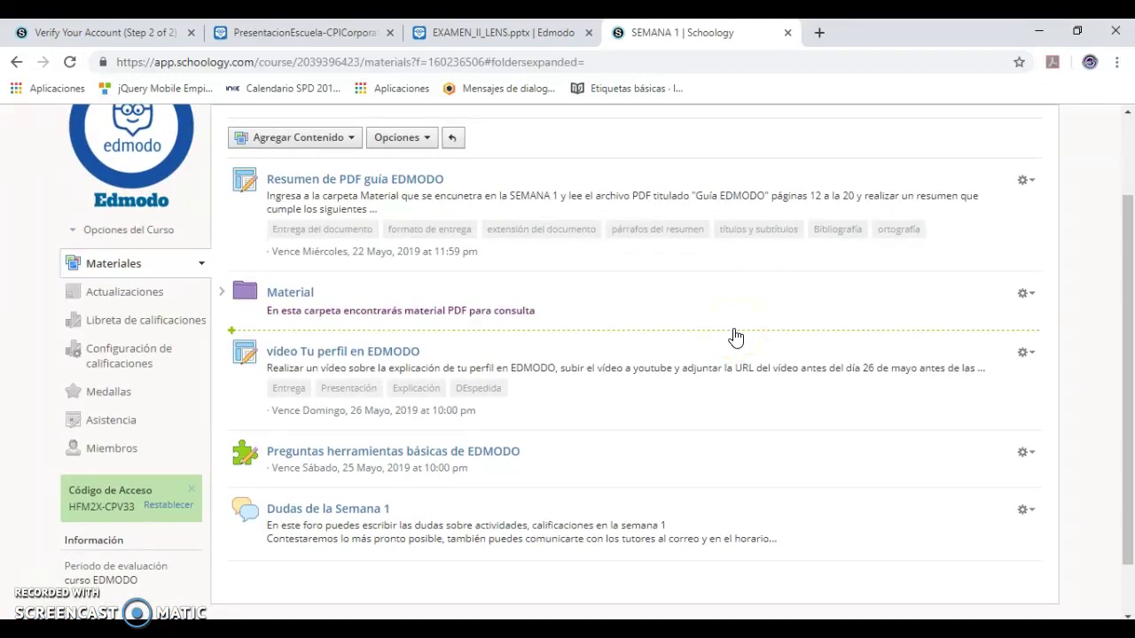
pyautogui.click(528, 191)
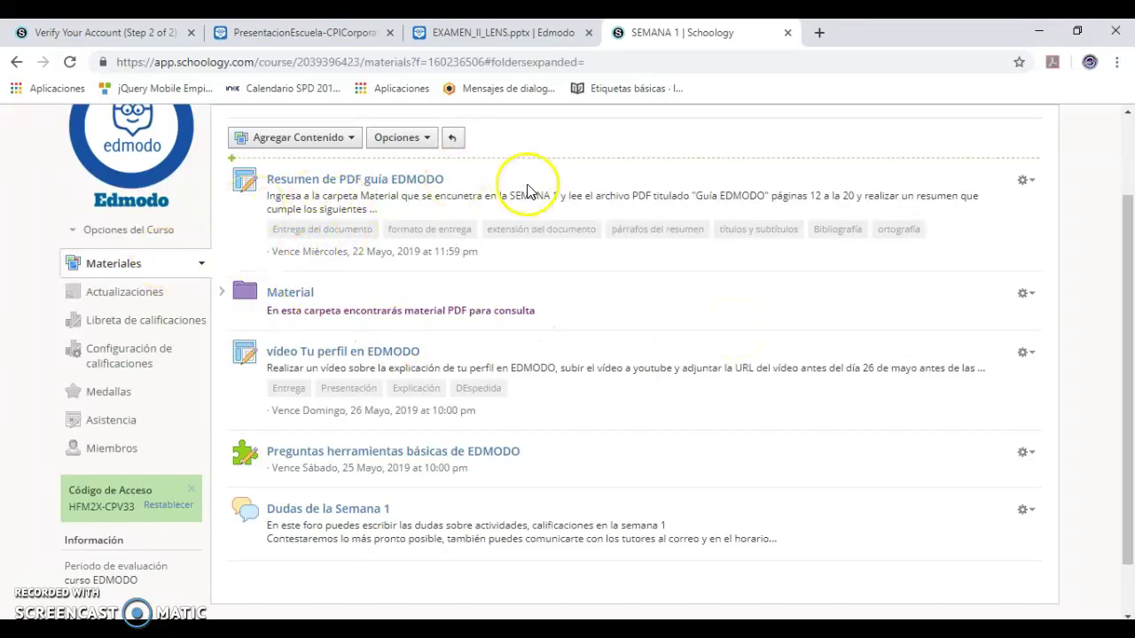
pyautogui.moveTo(1126, 208); pyautogui.dragTo(1127, 147)
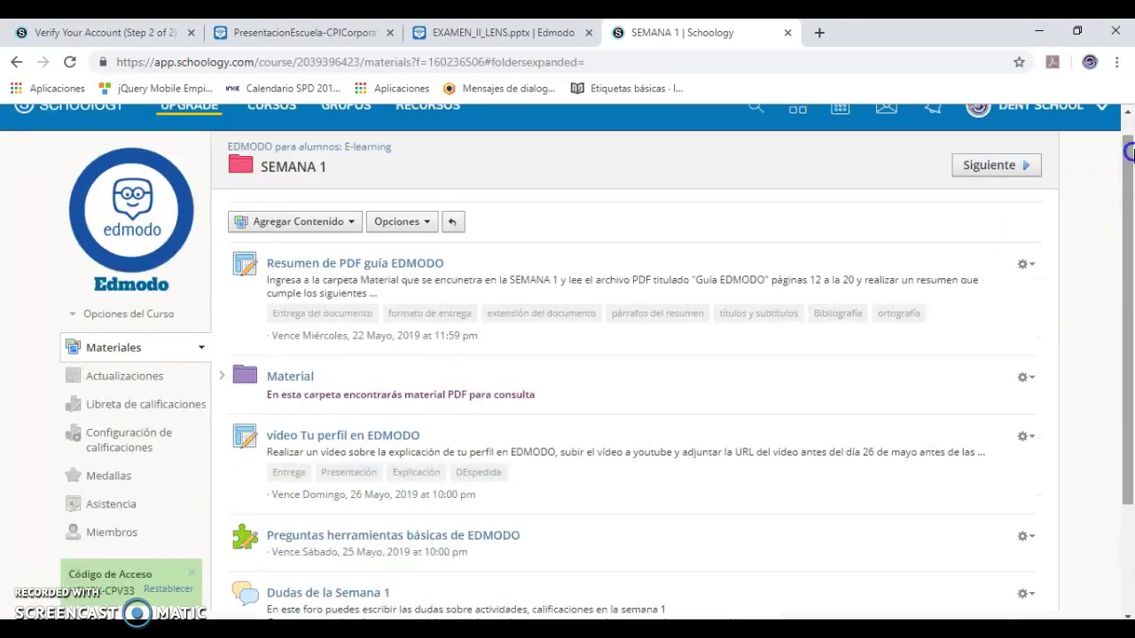
pyautogui.click(332, 147)
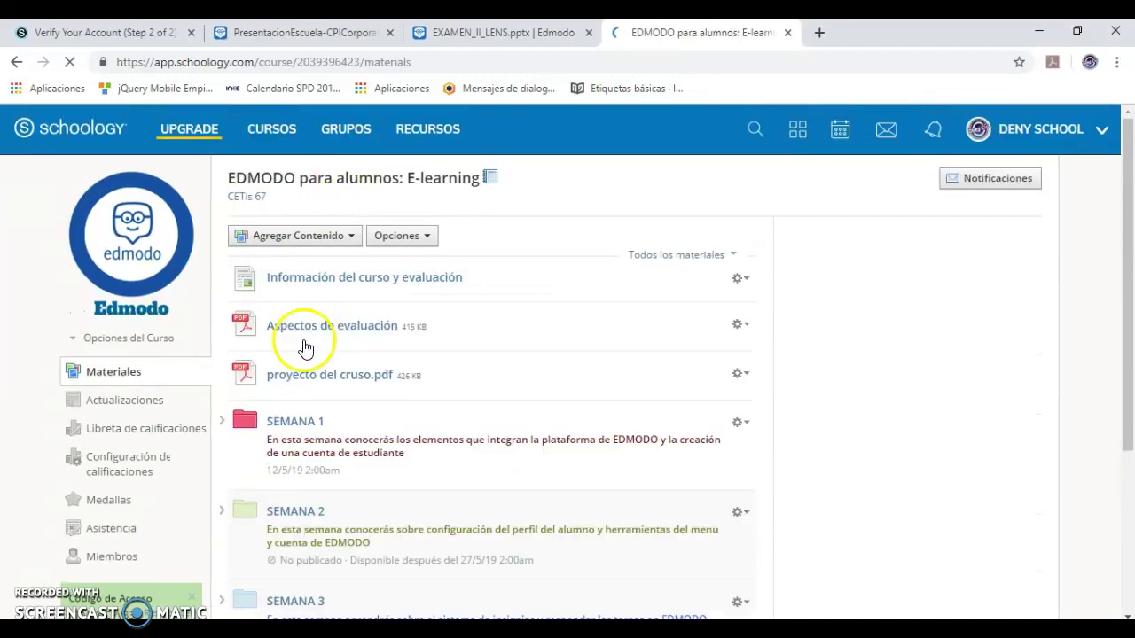
pyautogui.moveTo(1125, 393); pyautogui.dragTo(1132, 514)
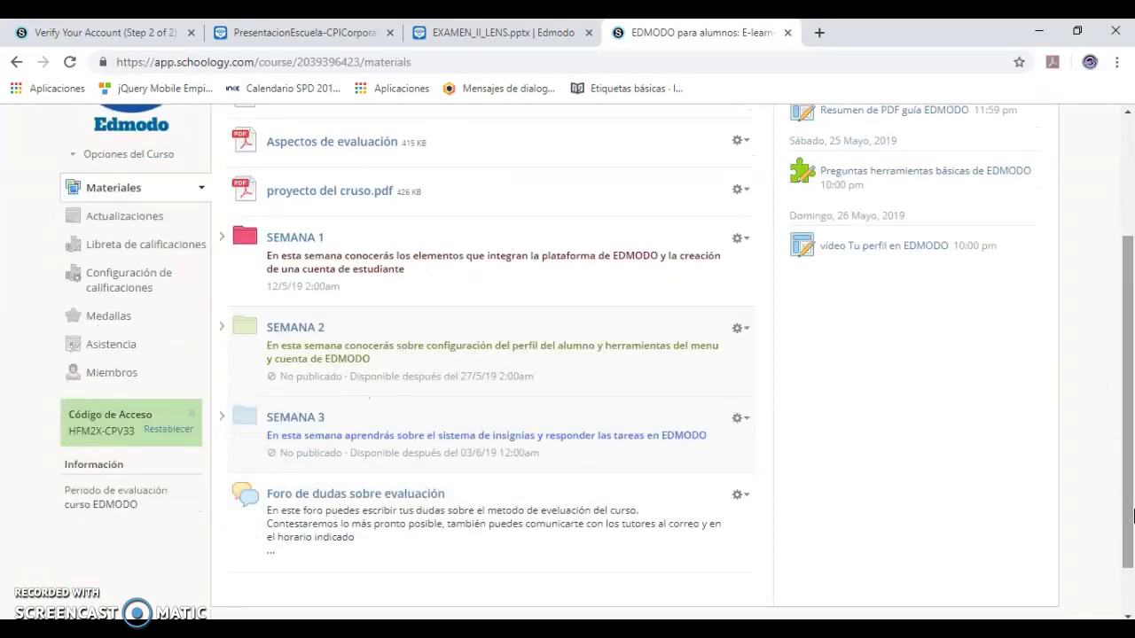